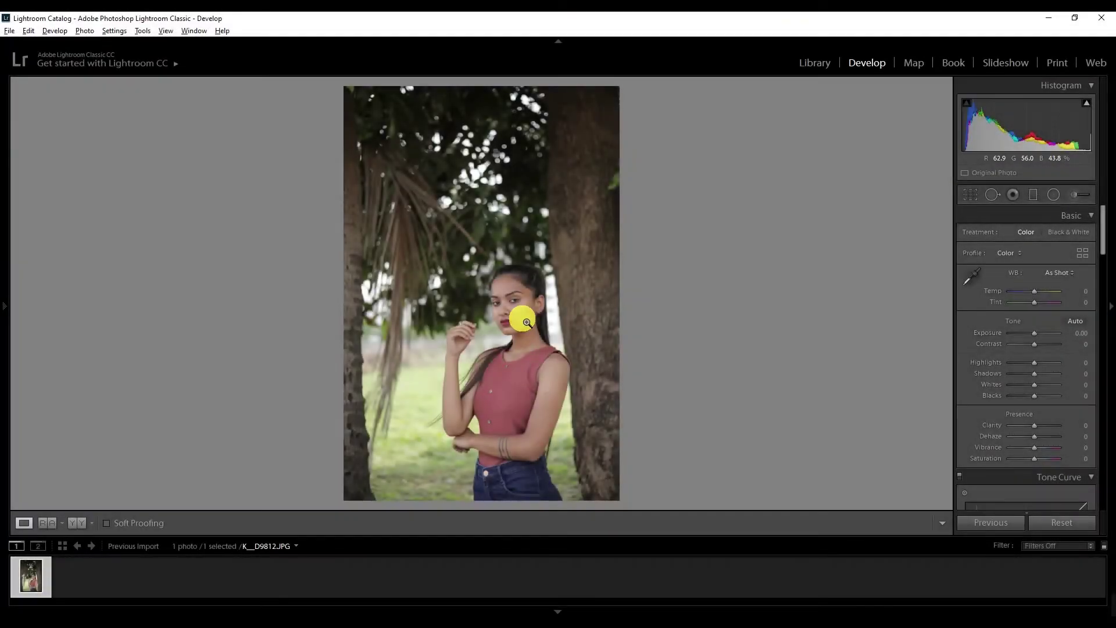
Check the face at 1:1, then set Custom white balance with Temp +2 and Tint +14
click(521, 317)
scroll(565, 265, down, 3)
click(566, 264)
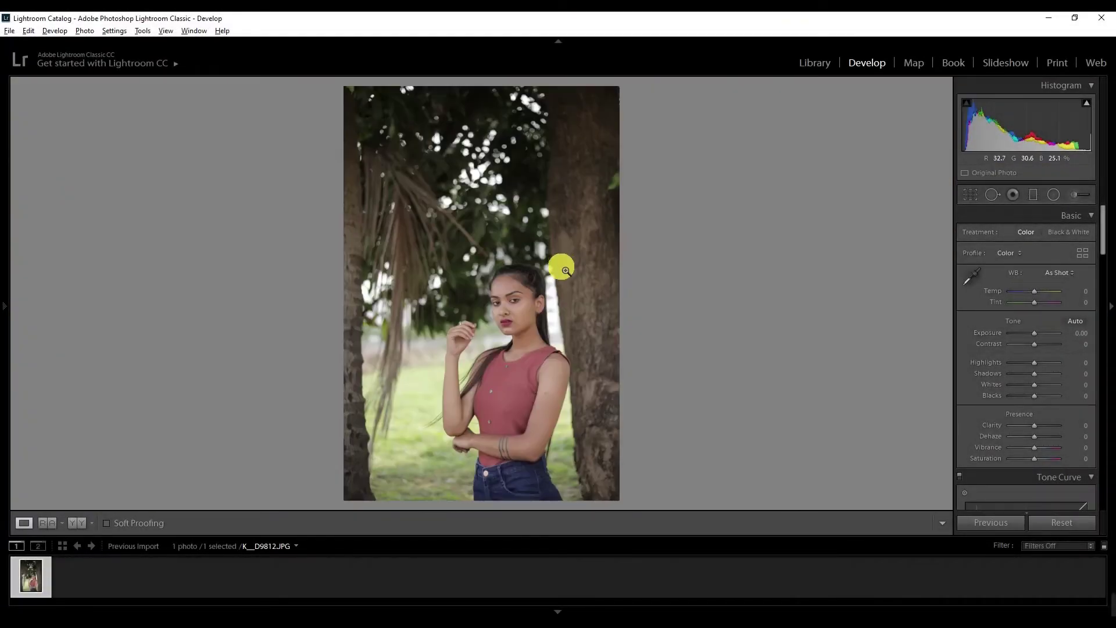
drag(1086, 293, 1089, 294)
click(1078, 293)
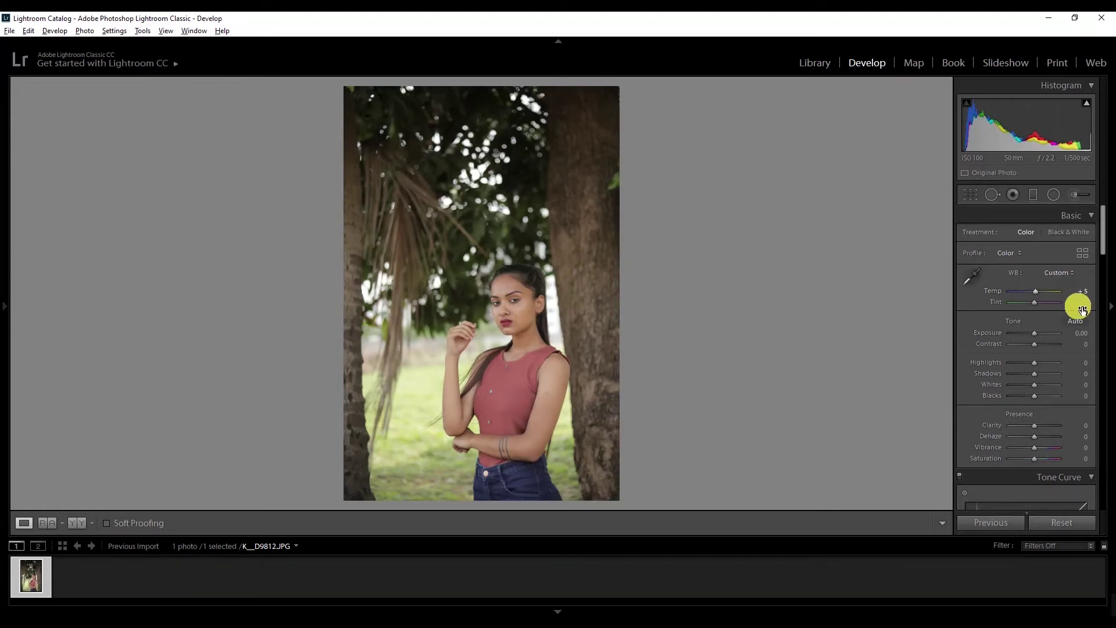
click(970, 242)
drag(1046, 301, 1041, 303)
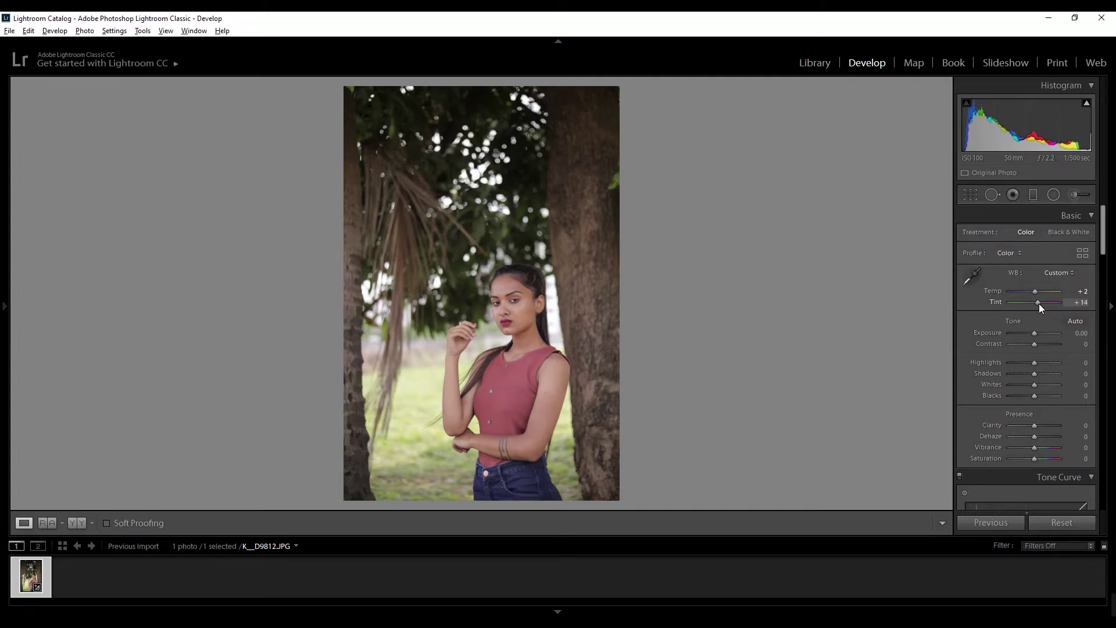
Raise Tint to +21 and set Exposure to +0.20
drag(1040, 303, 1041, 303)
click(1039, 333)
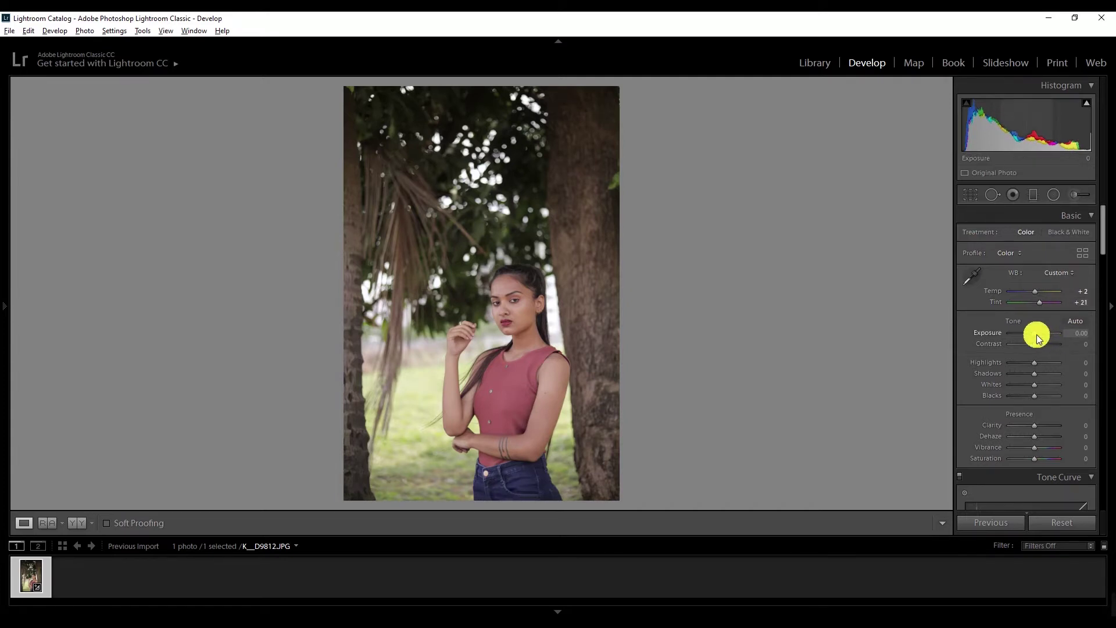
drag(1037, 336, 1037, 336)
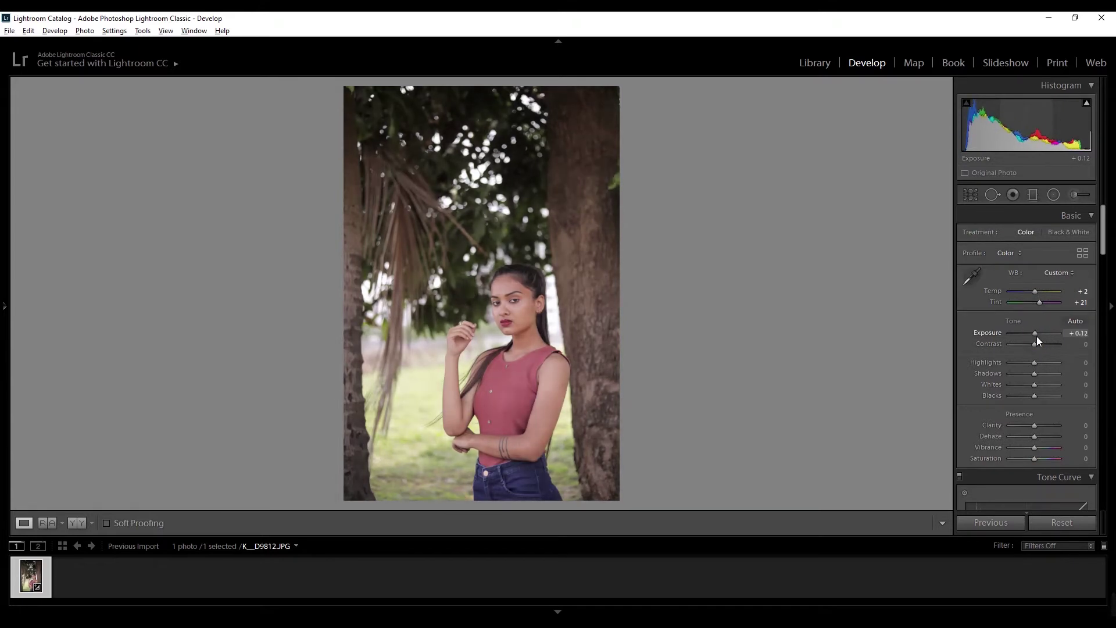
click(1075, 334)
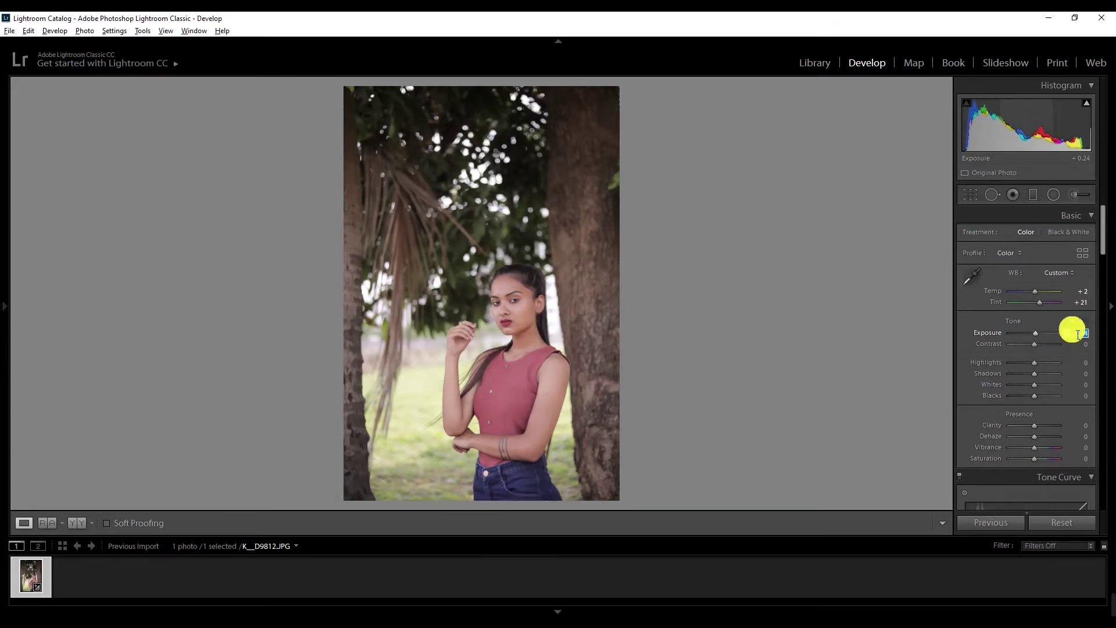
text(+0.20)
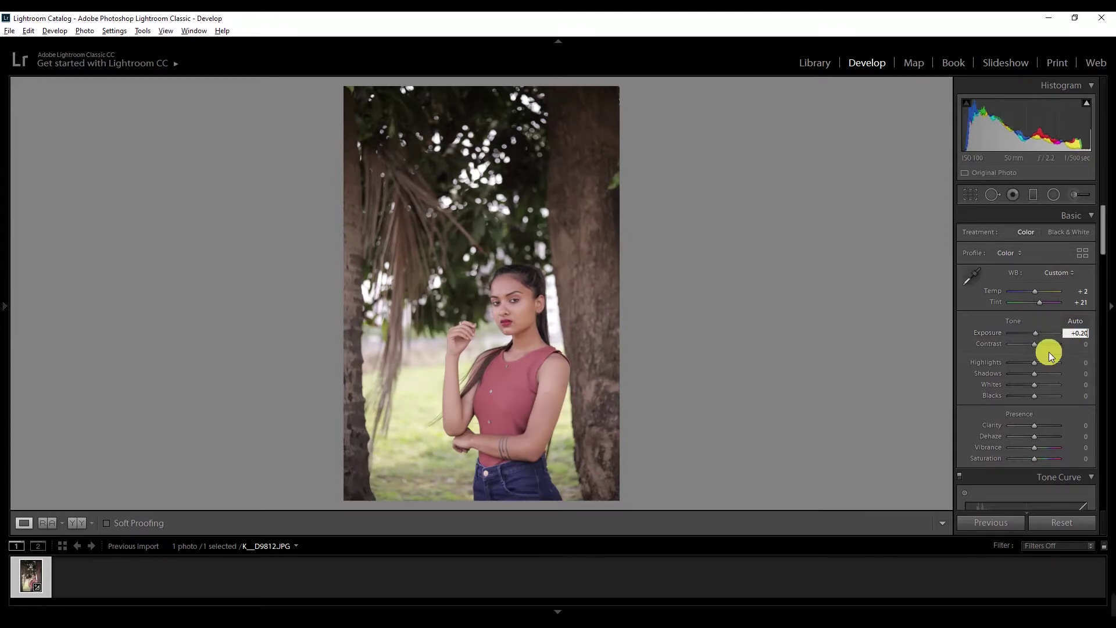
click(1034, 372)
Set Contrast to +10, Highlights to -52 and Shadows to -26
drag(1034, 344, 1038, 344)
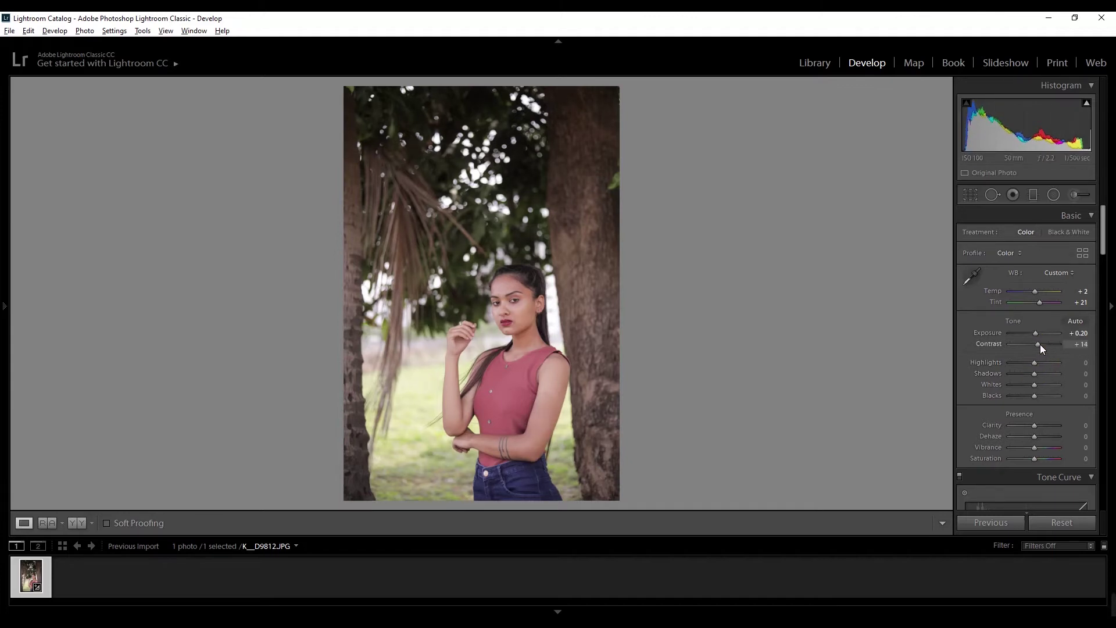
drag(1036, 364, 1024, 367)
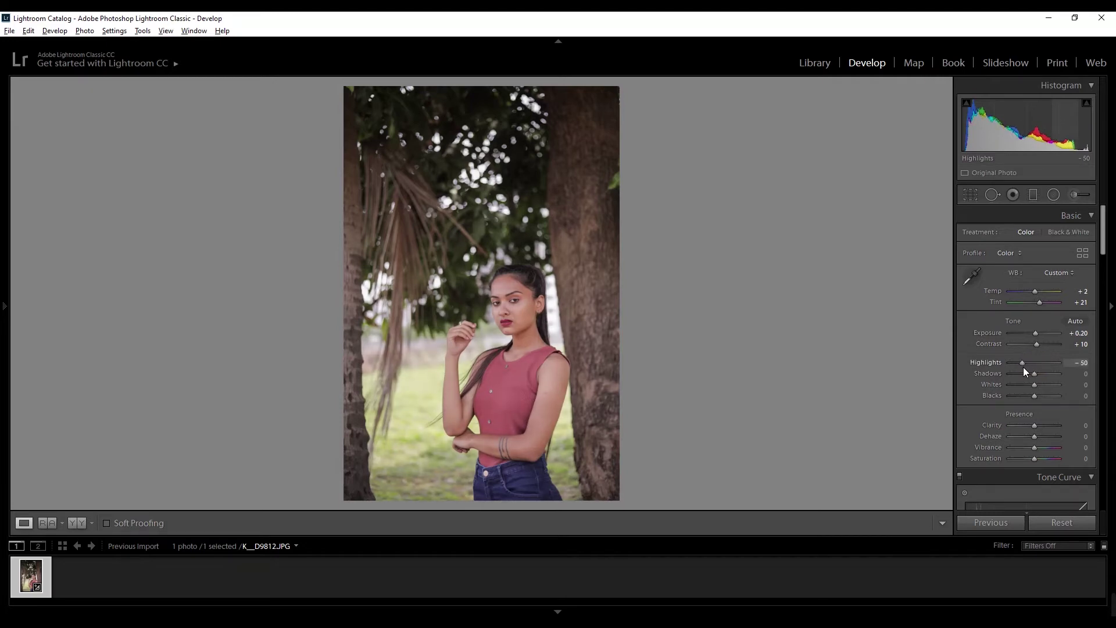
click(1033, 375)
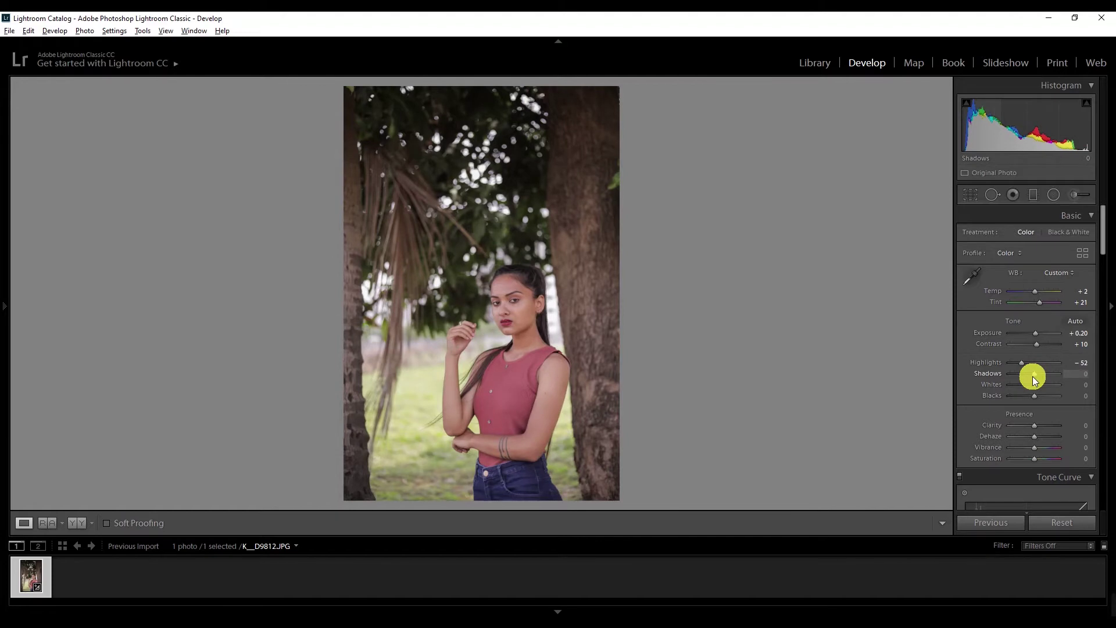
drag(1029, 376, 1026, 376)
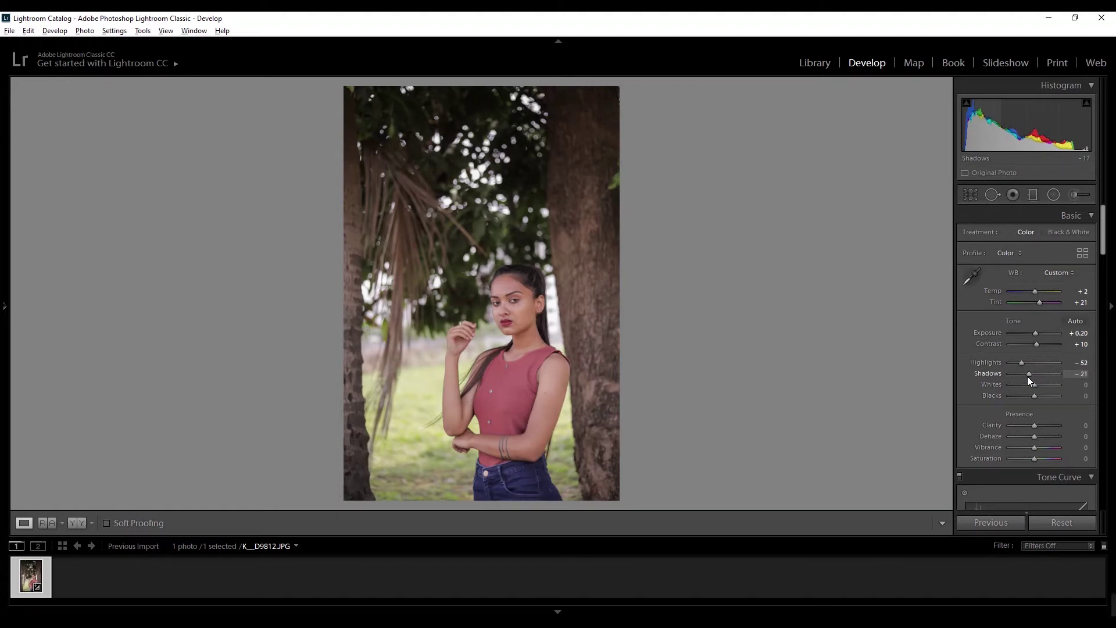
Lower Whites to -14 and lift Blacks to +36 for a faded look
click(1033, 385)
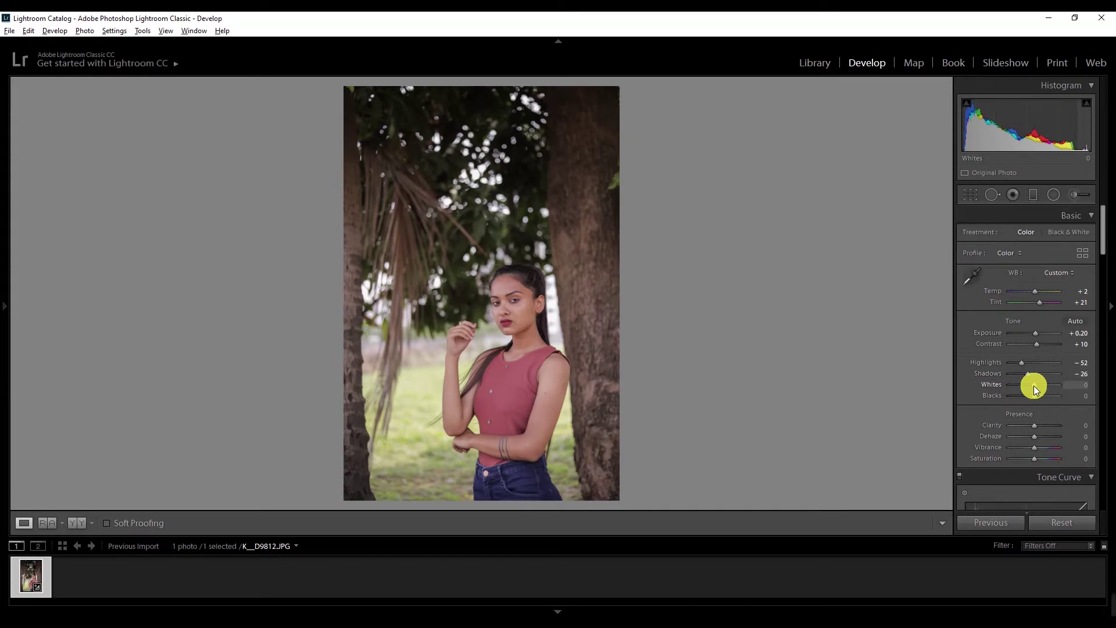
drag(1034, 385, 1031, 386)
click(1034, 396)
drag(1036, 399, 1044, 399)
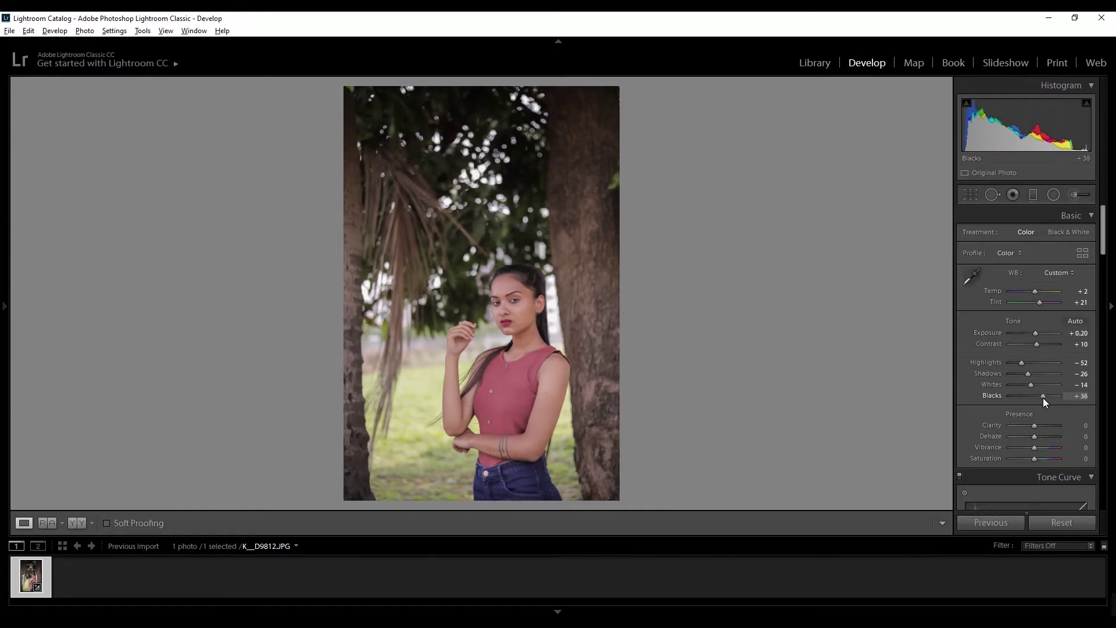
scroll(1062, 422, down, 3)
drag(1062, 442, 1065, 424)
Remove the stray tone curve point, then set Vibrance -14 and Saturation +31
double_click(1064, 426)
scroll(1064, 426, down, 2)
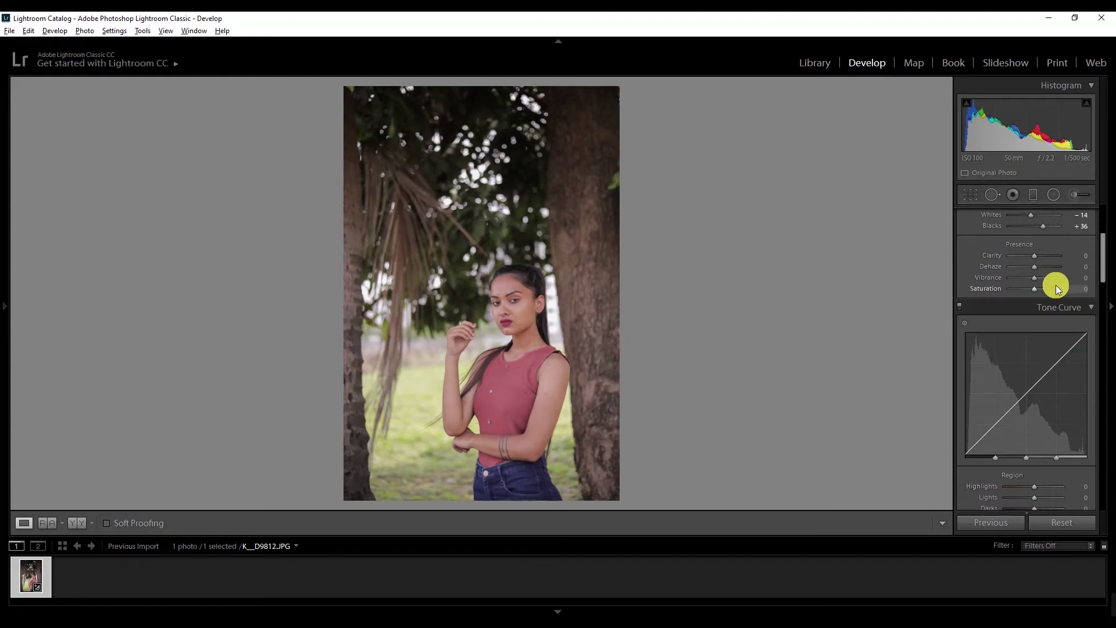
drag(1056, 285, 1027, 277)
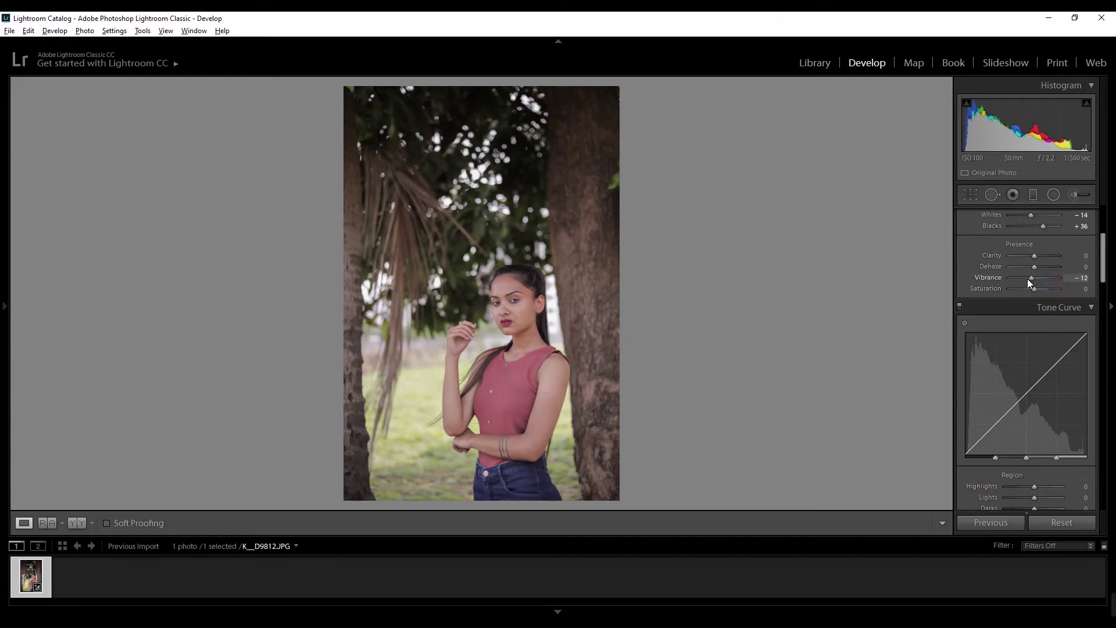
click(1035, 292)
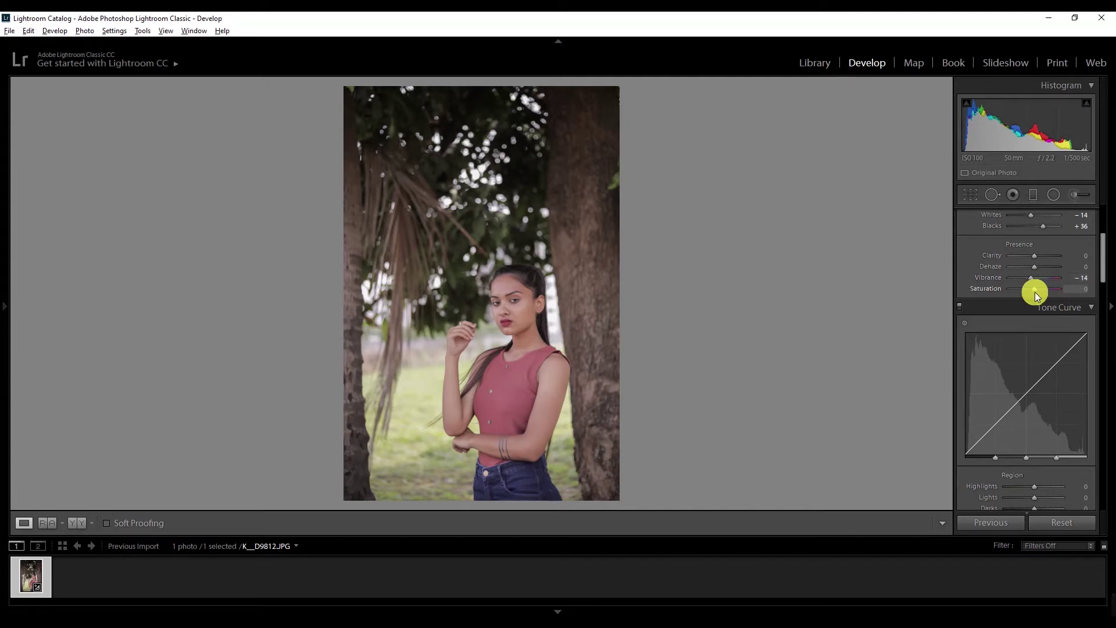
drag(1033, 288, 1039, 290)
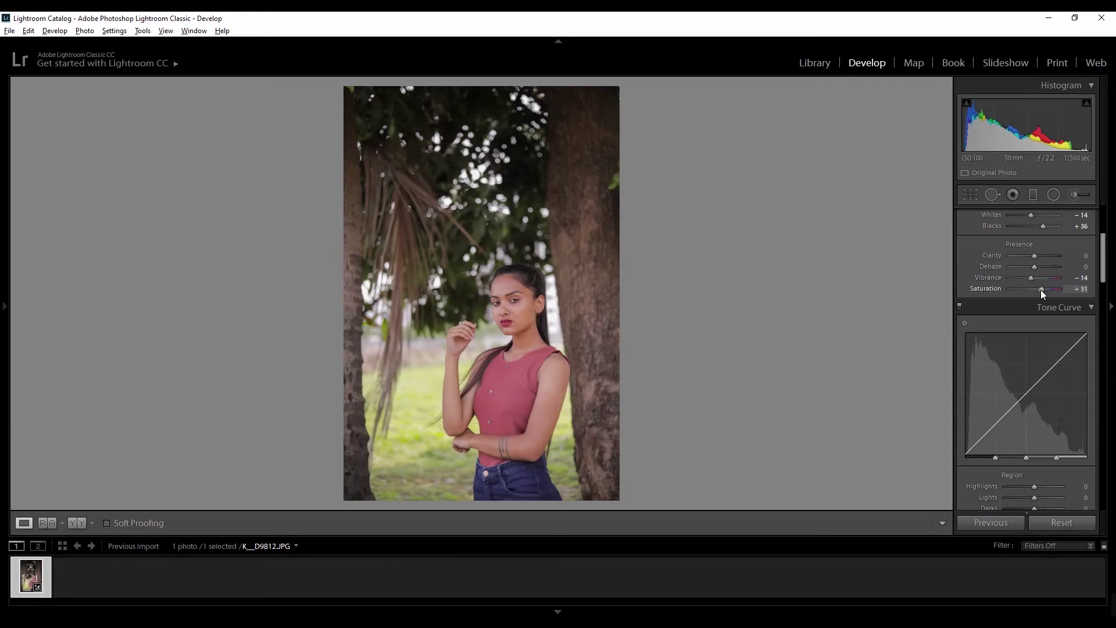
Set the tone curve region Lights to +18 and Shadows to -25
scroll(1031, 320, down, 3)
scroll(1045, 325, down, 3)
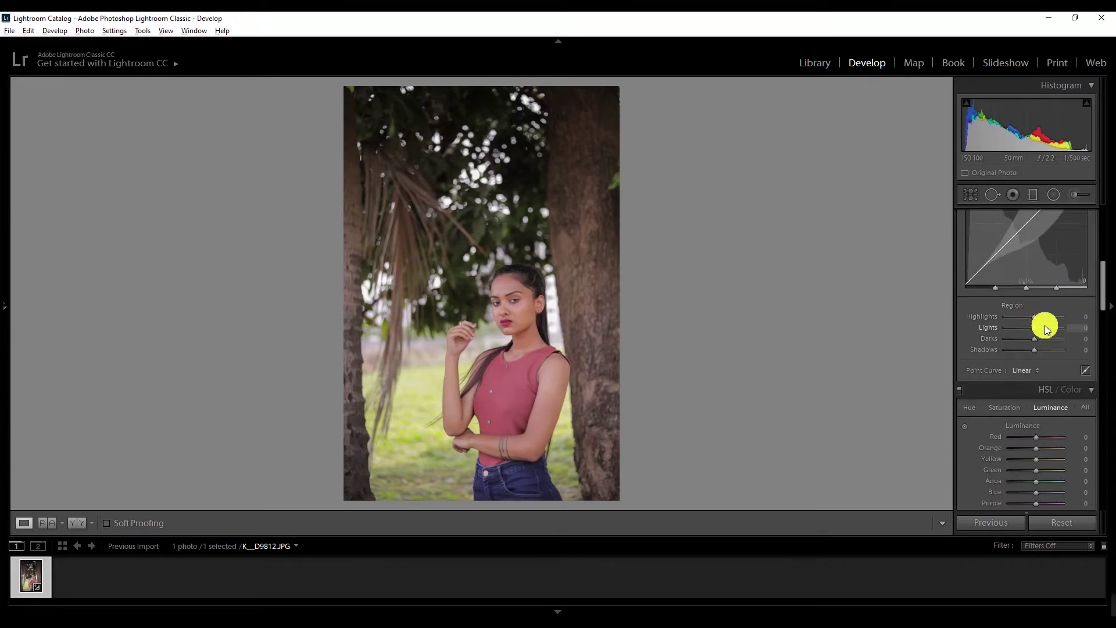
drag(1037, 327, 1030, 353)
click(1037, 341)
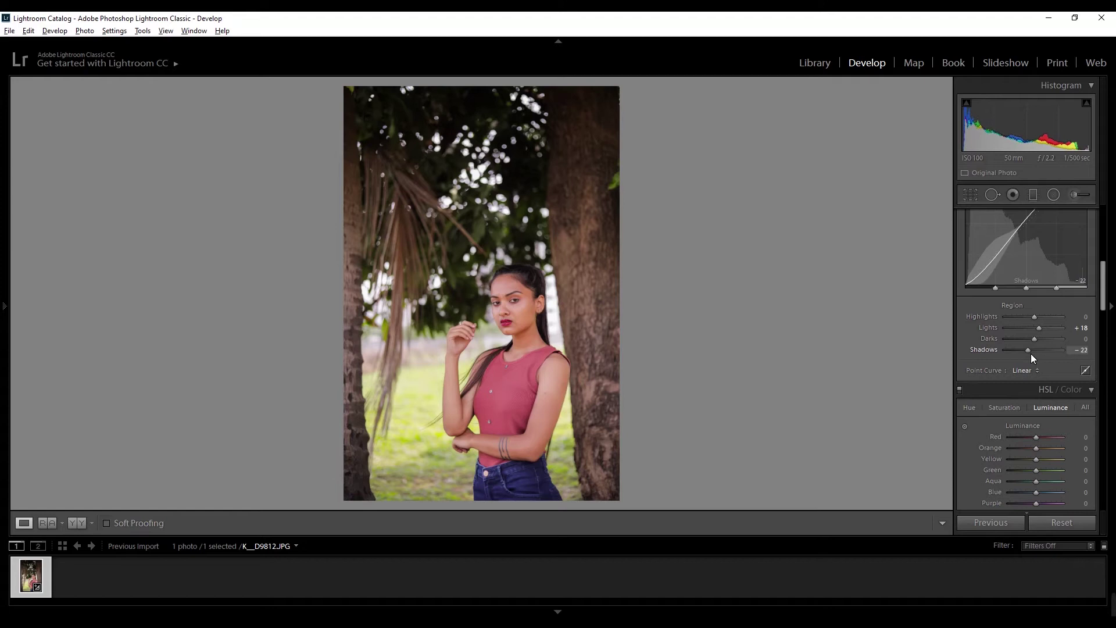
click(1080, 349)
text(-25)
key(Return)
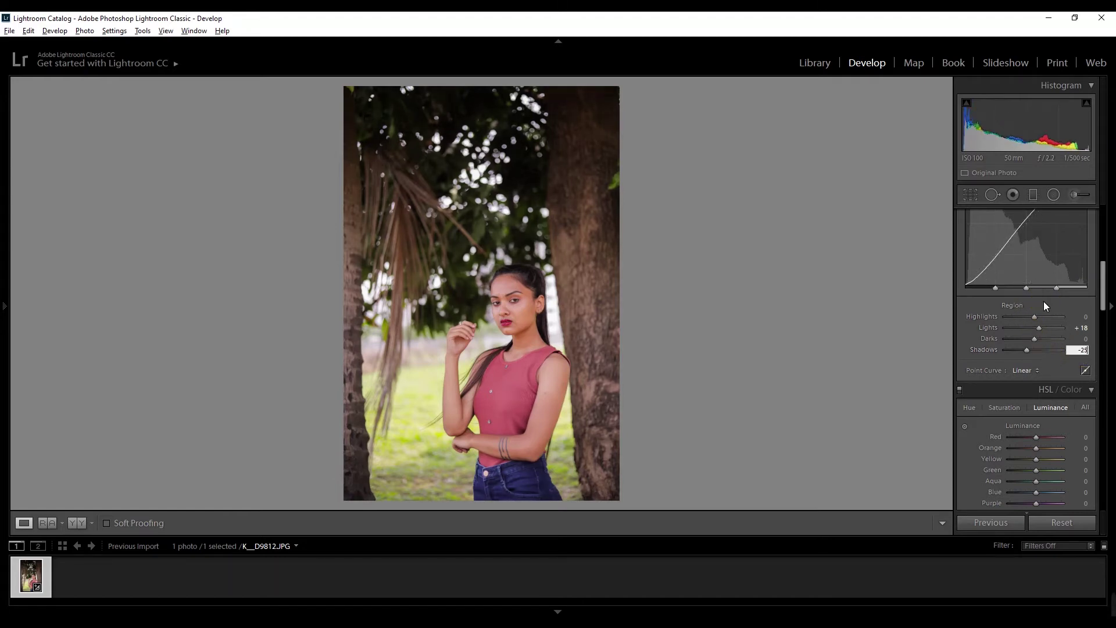
Shift the Yellow hue to -47 in HSL Hue
scroll(1058, 382, down, 5)
click(968, 237)
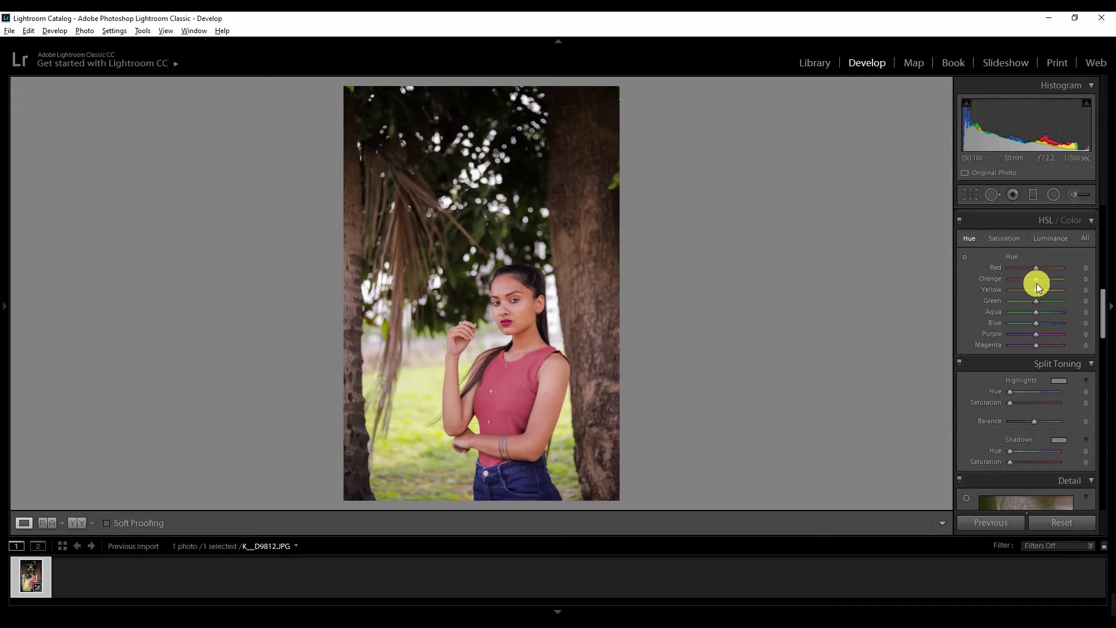
drag(1038, 291, 1028, 294)
drag(1027, 298, 1027, 300)
click(1077, 289)
click(1076, 282)
Shift the Green hue to -44, Aqua to -47 and Blue to -60
drag(1032, 302, 1023, 301)
drag(1037, 313, 1023, 313)
click(1076, 313)
click(1076, 313)
drag(1029, 325, 1022, 325)
click(1024, 243)
Boost Red saturation to +47
drag(1036, 267, 1044, 269)
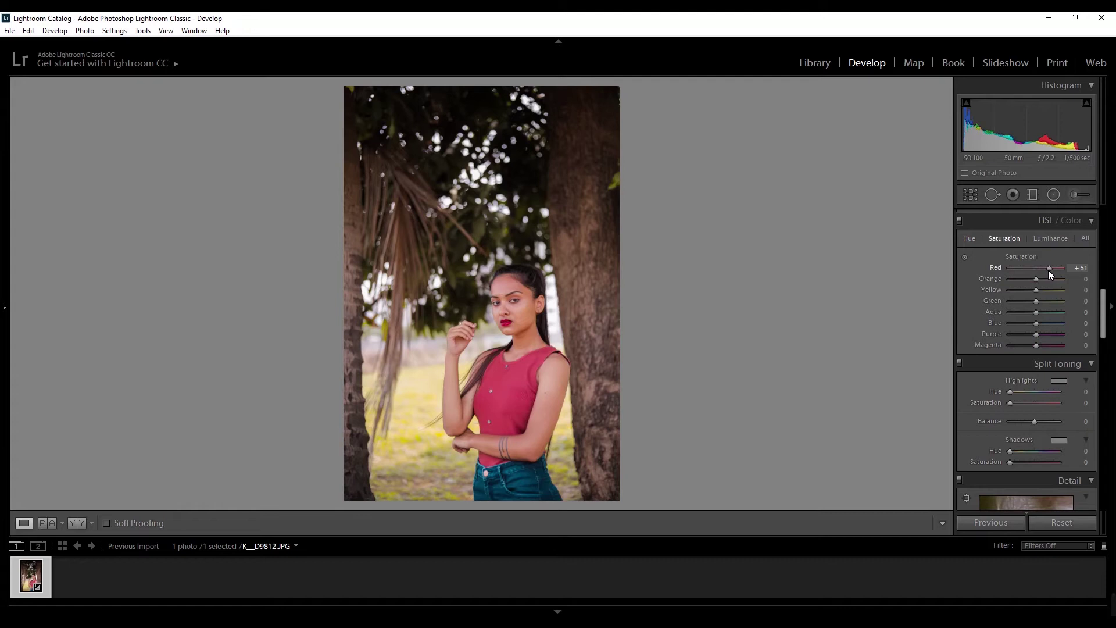
click(1080, 268)
text(47)
click(1092, 284)
Fully desaturate Yellow and Green to -100
drag(1034, 291, 1021, 292)
click(1080, 290)
text(-4)
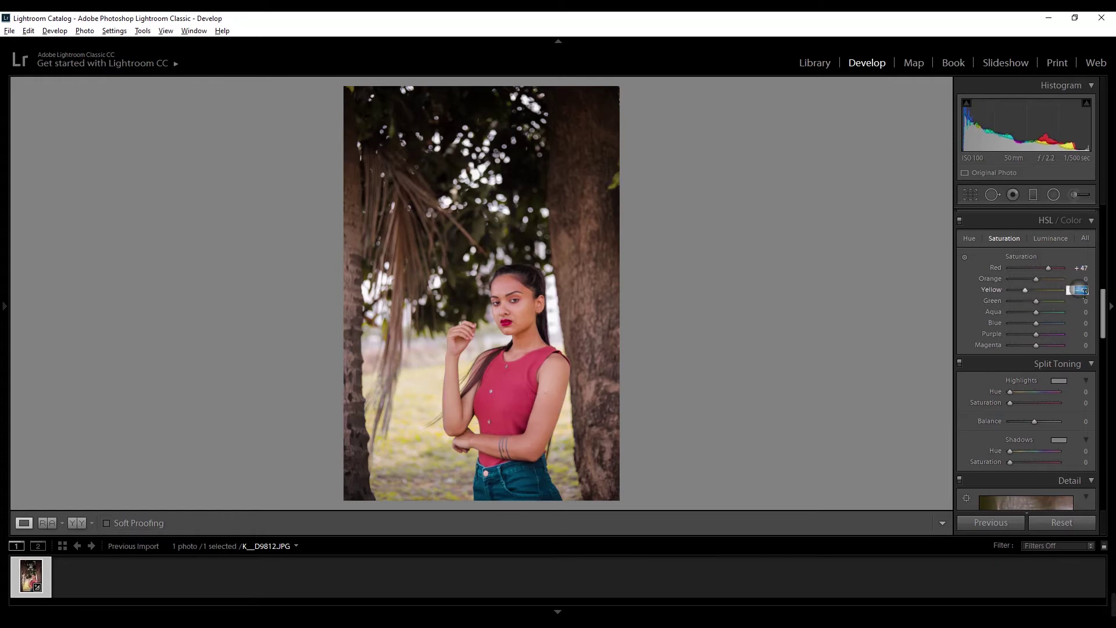
click(1076, 268)
text(7)
drag(1024, 290, 984, 300)
Boost Blue saturation to +62 for the jeans
drag(1049, 321, 1039, 329)
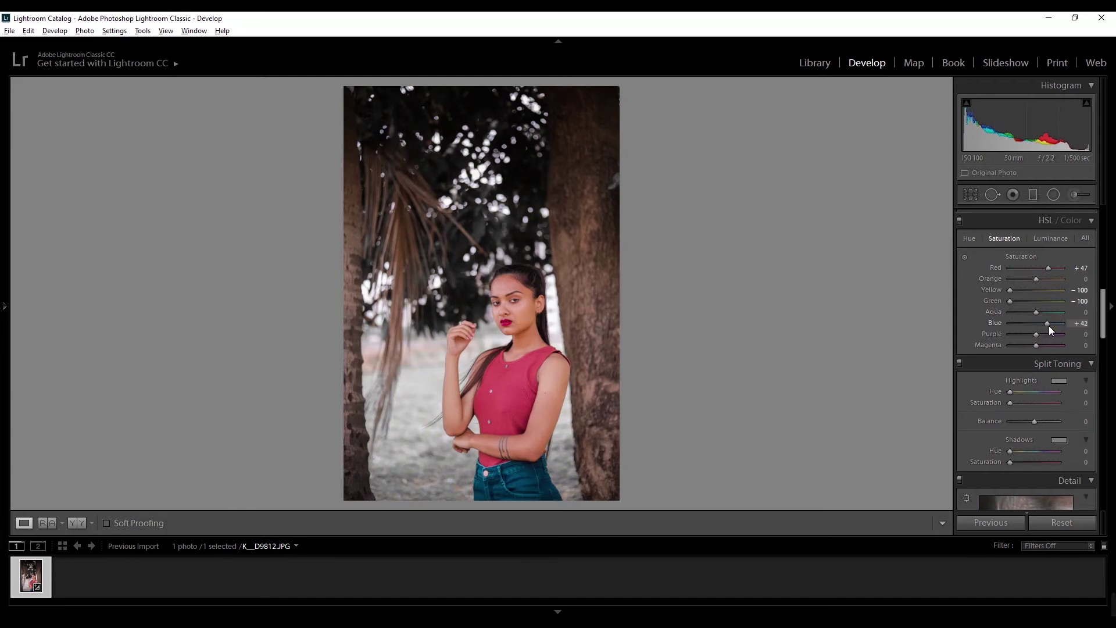
click(1080, 323)
key(BackSpace)
text(2)
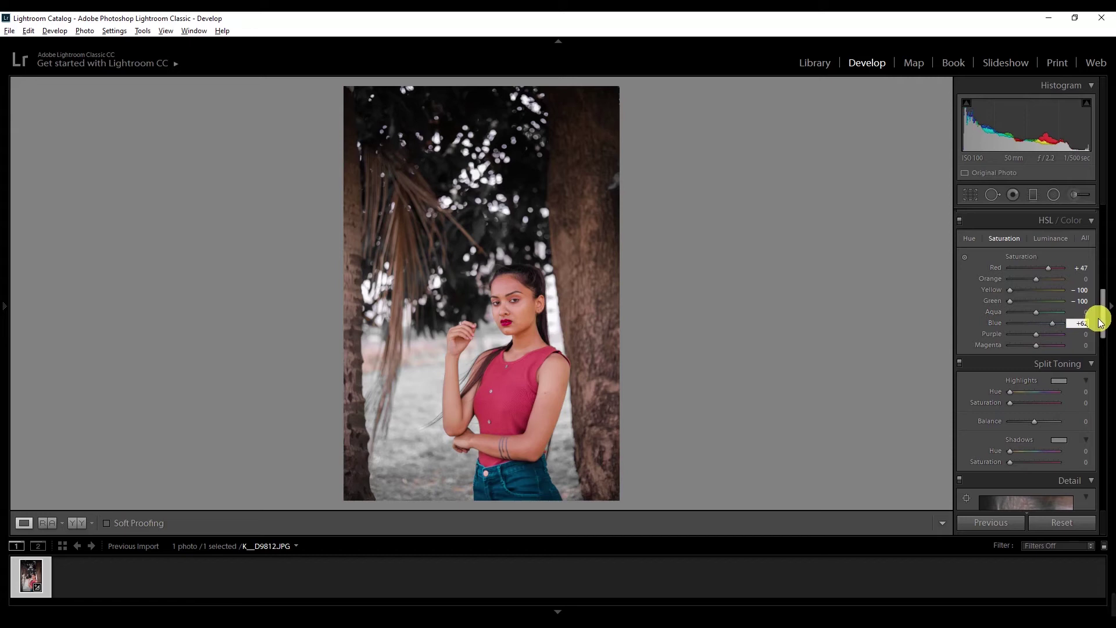
key(Return)
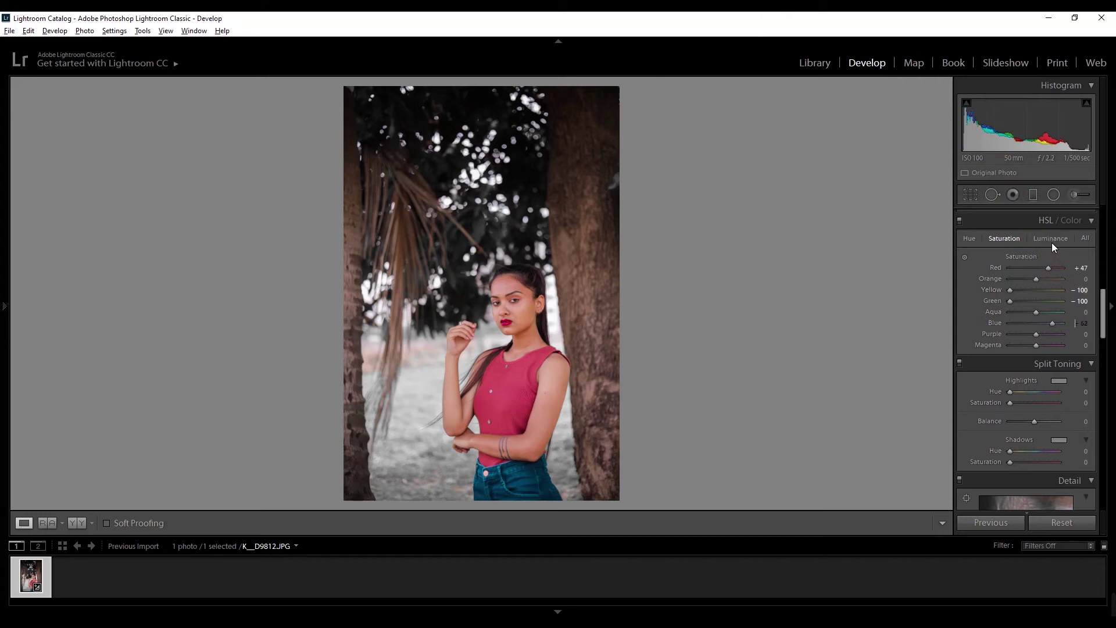
click(1049, 238)
Raise Red luminance to +33 to brighten the red top and lips
click(1046, 268)
drag(1046, 268, 1045, 267)
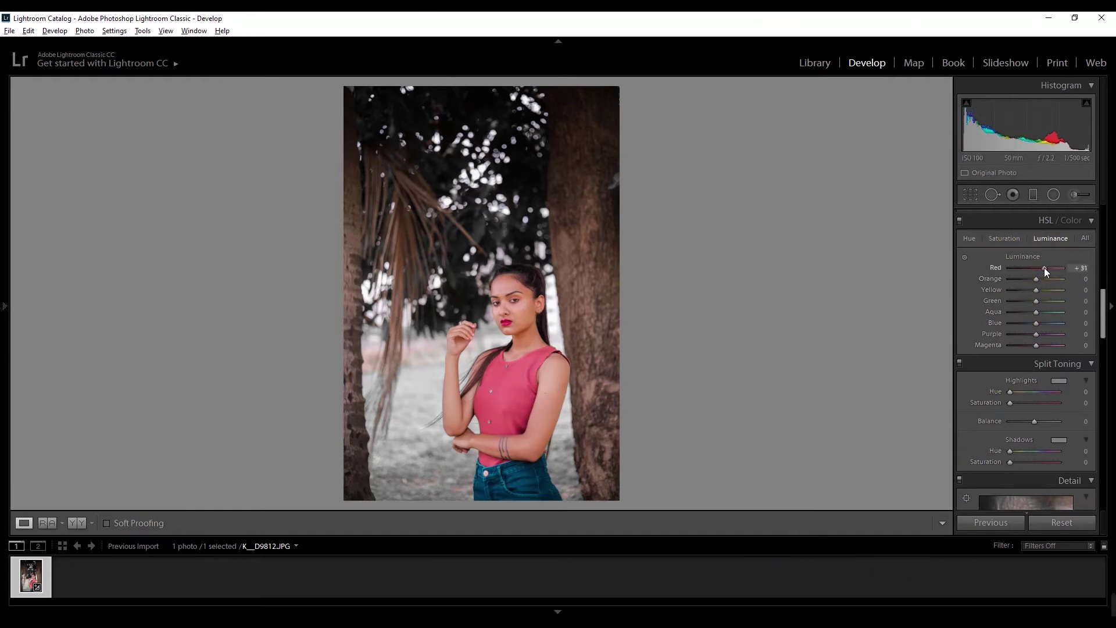
click(1080, 267)
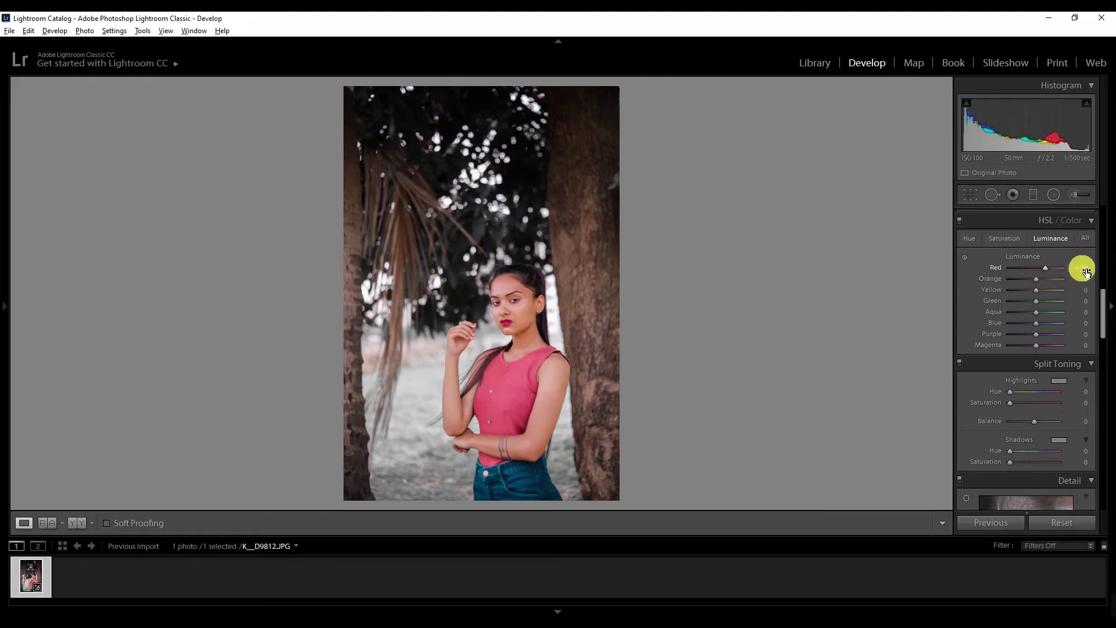
key(plus)
key(3)
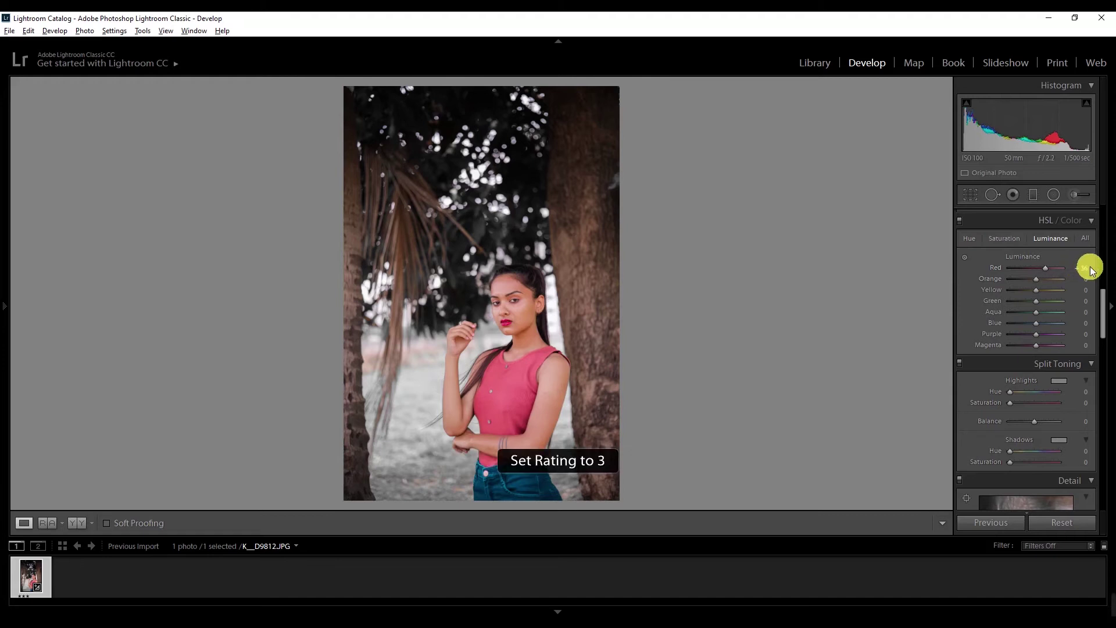
click(1084, 268)
click(1084, 268)
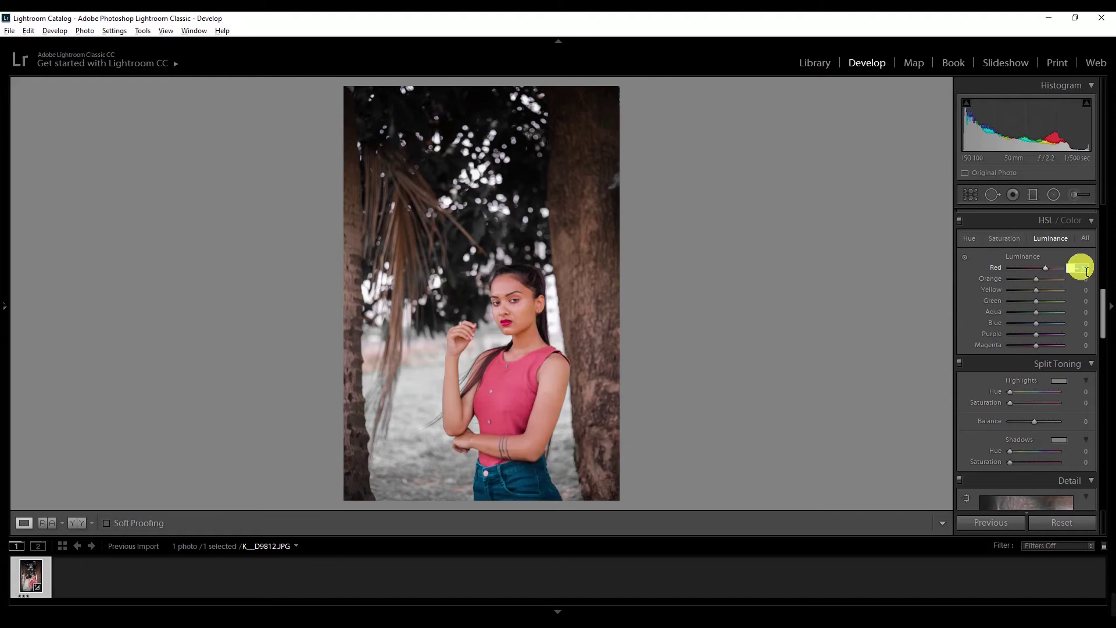
key(Return)
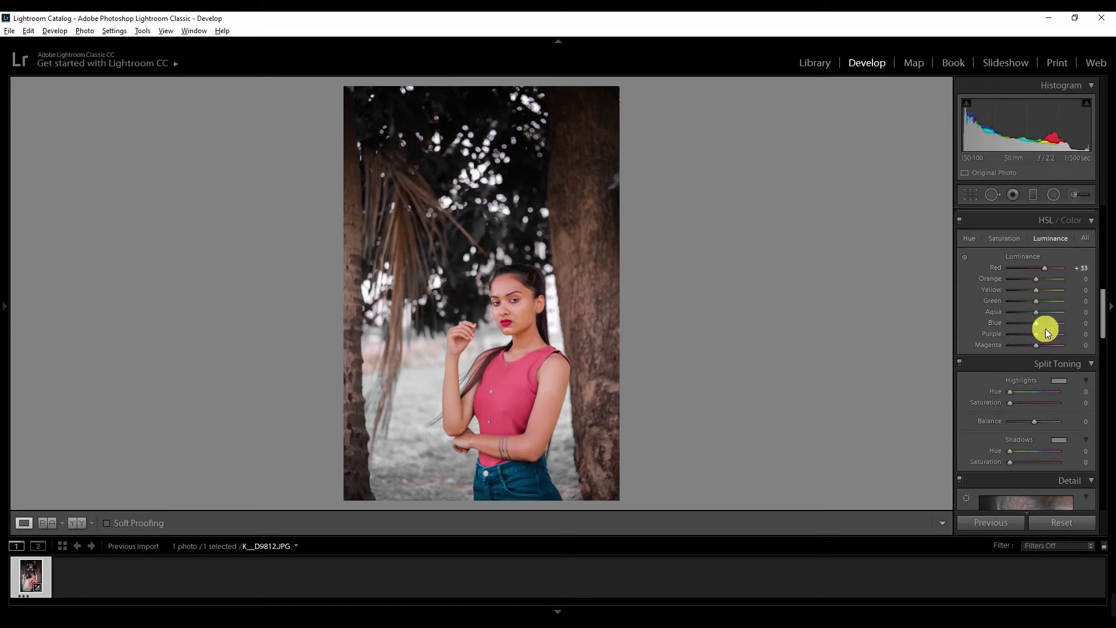
Set luminance Orange -9, Yellow and Green -100, and Blue +31
drag(1036, 280, 1034, 279)
click(1083, 279)
text(-9)
key(Return)
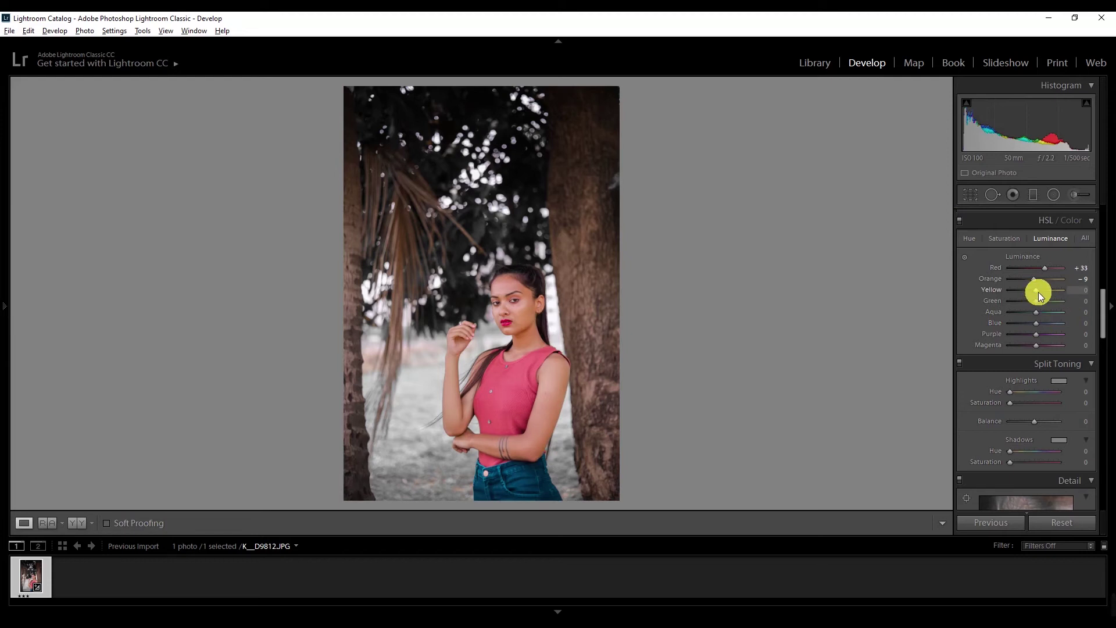
drag(1038, 292, 1003, 300)
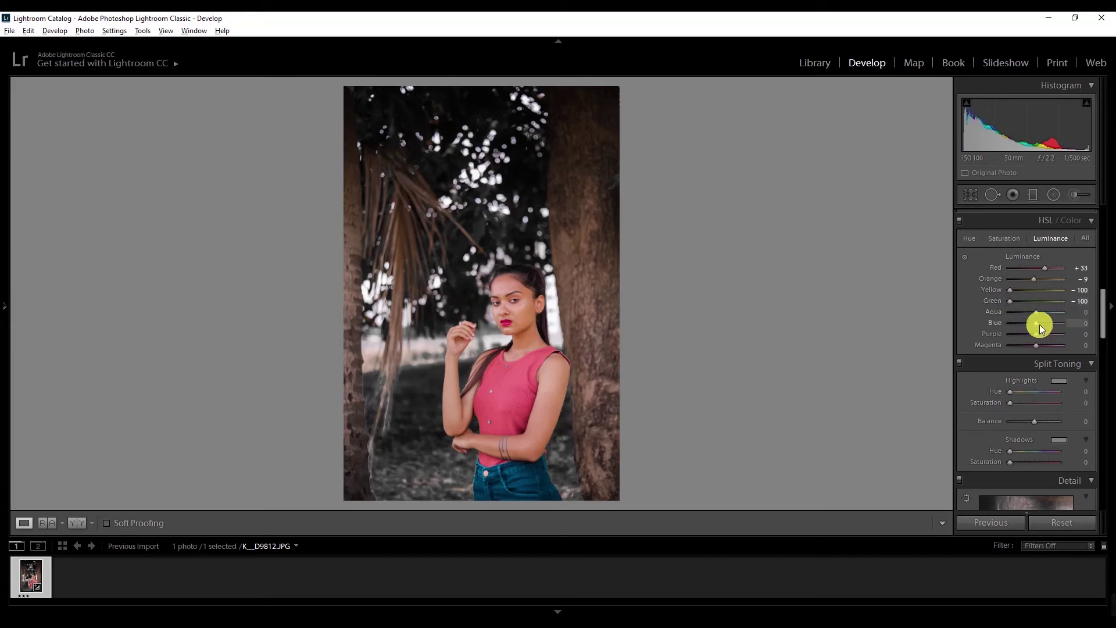
mouse_move(1013, 322)
mouse_down()
mouse_move(1059, 330)
mouse_move(989, 326)
mouse_move(1050, 336)
mouse_up()
key(Down)
key(Down)
scroll(1063, 365, down, 3)
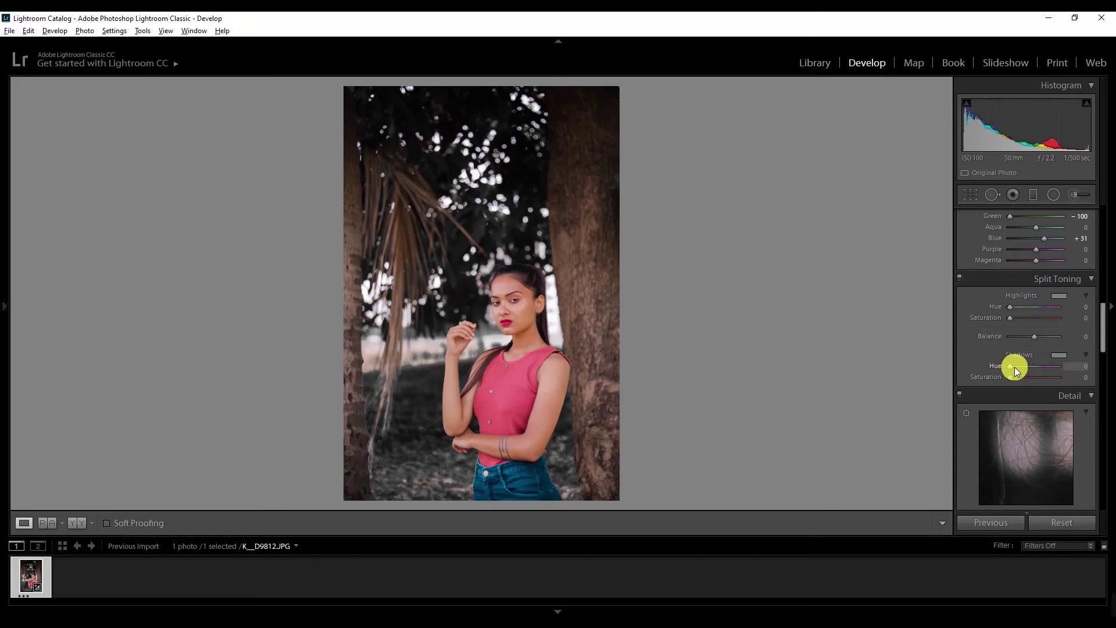
Give the split-toning shadows a warm Hue of 34 with Saturation 7
drag(1024, 368, 1019, 368)
click(1076, 365)
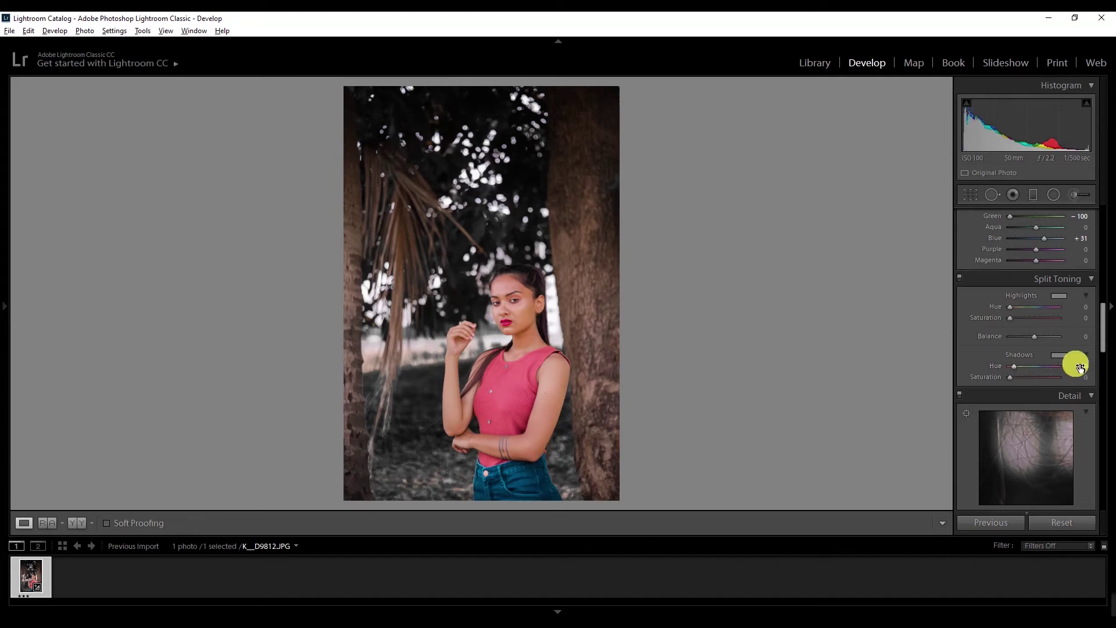
text(34)
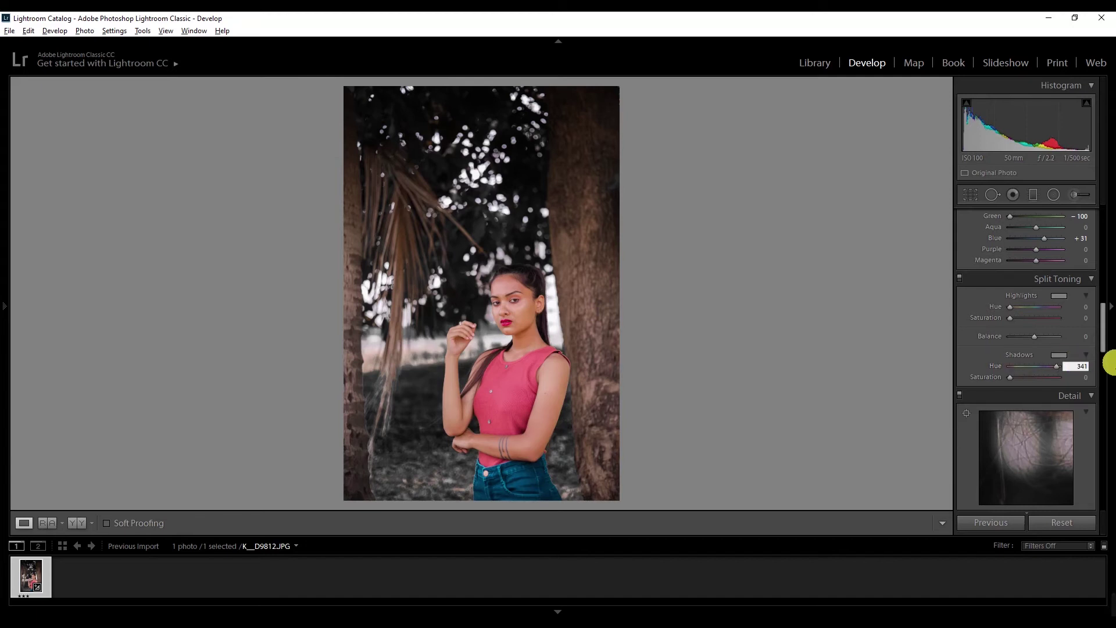
key(BackSpace)
text(4)
click(1083, 378)
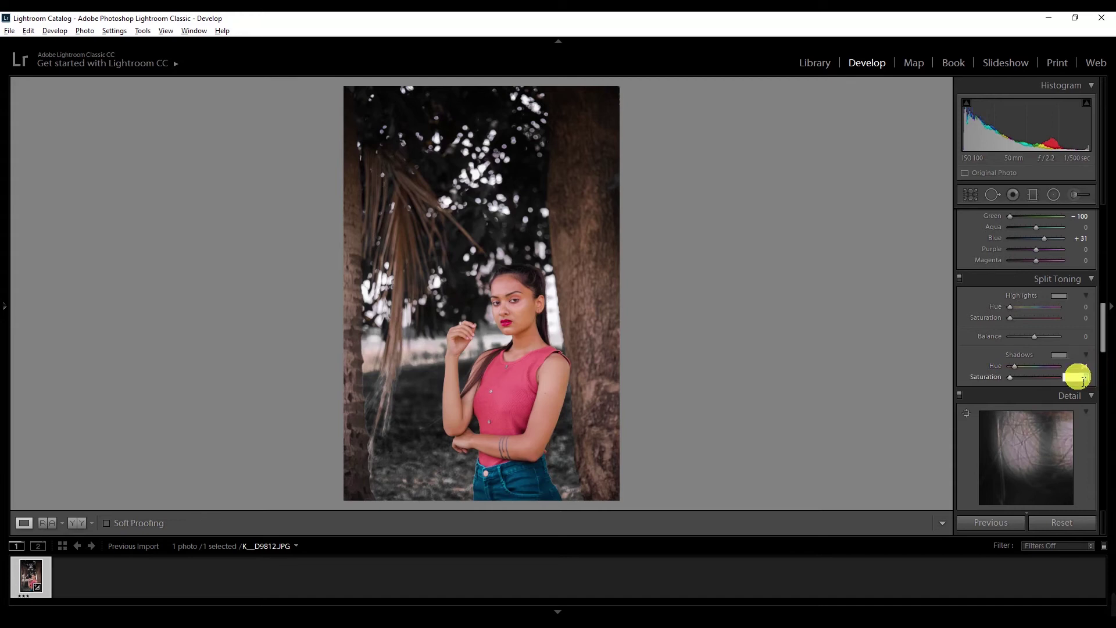
text(7)
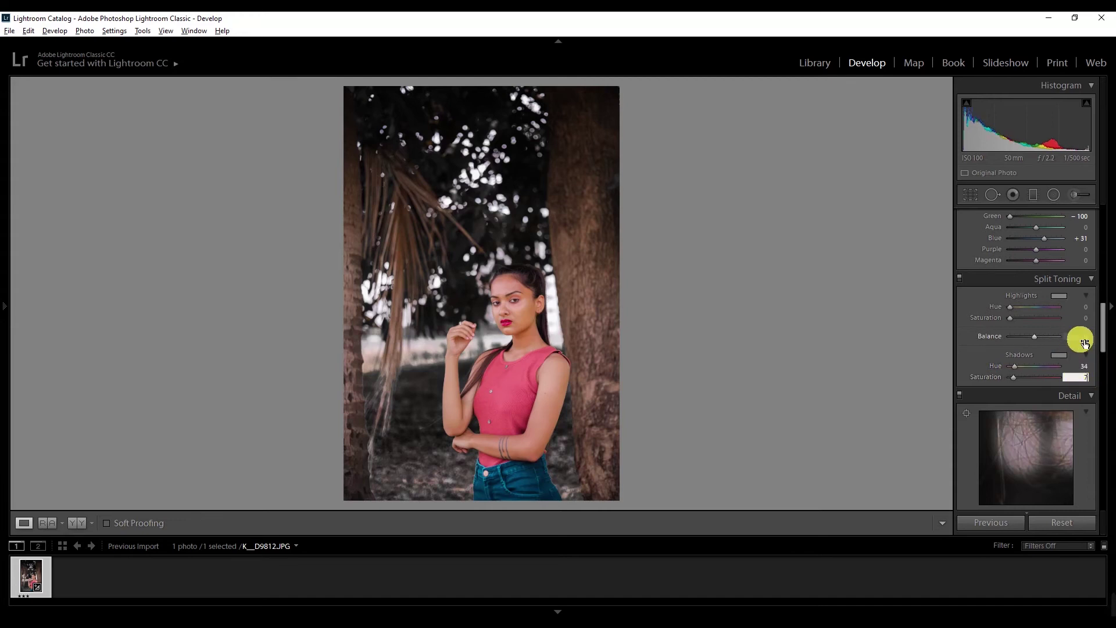
scroll(989, 397, down, 3)
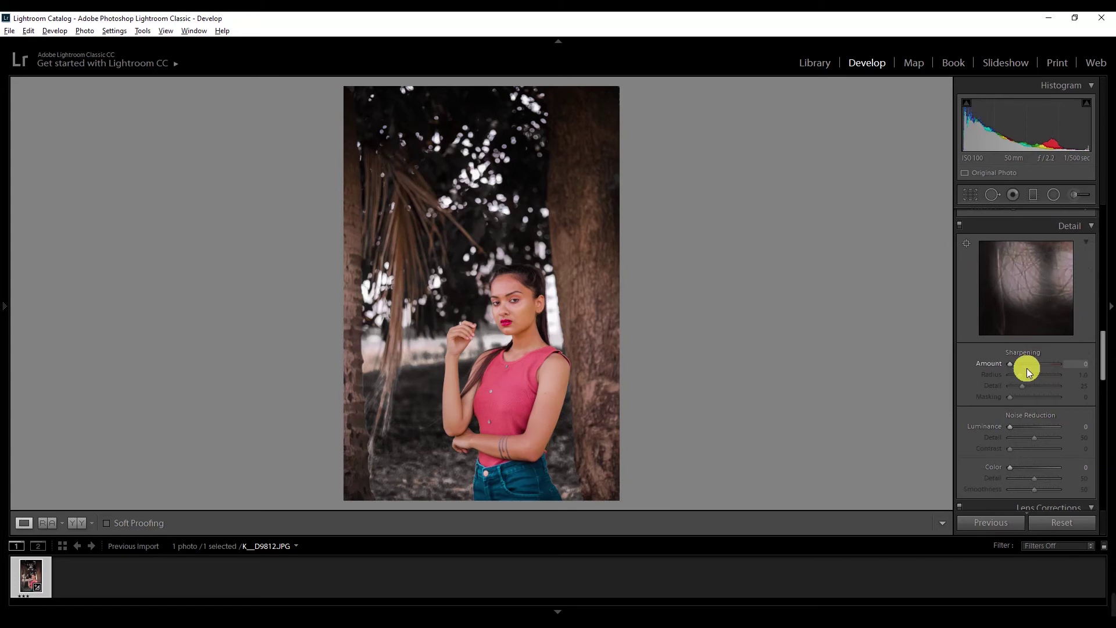
Nudge sharpening, then set noise reduction Luminance to 1 and Color to 48
drag(1023, 368, 1036, 371)
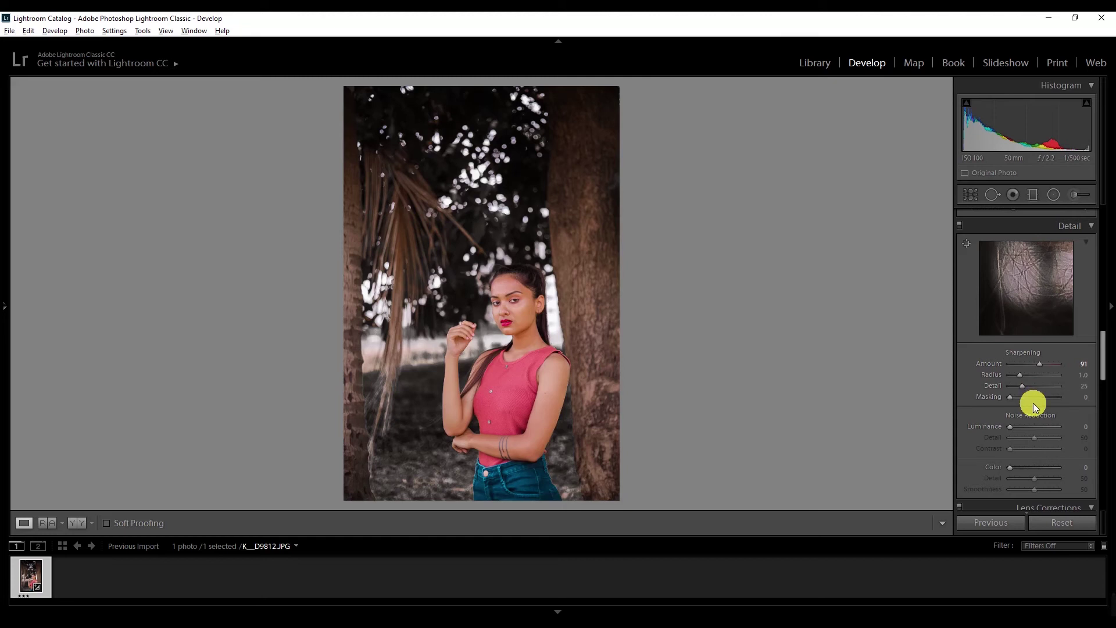
scroll(1039, 401, down, 1)
scroll(1040, 400, down, 1)
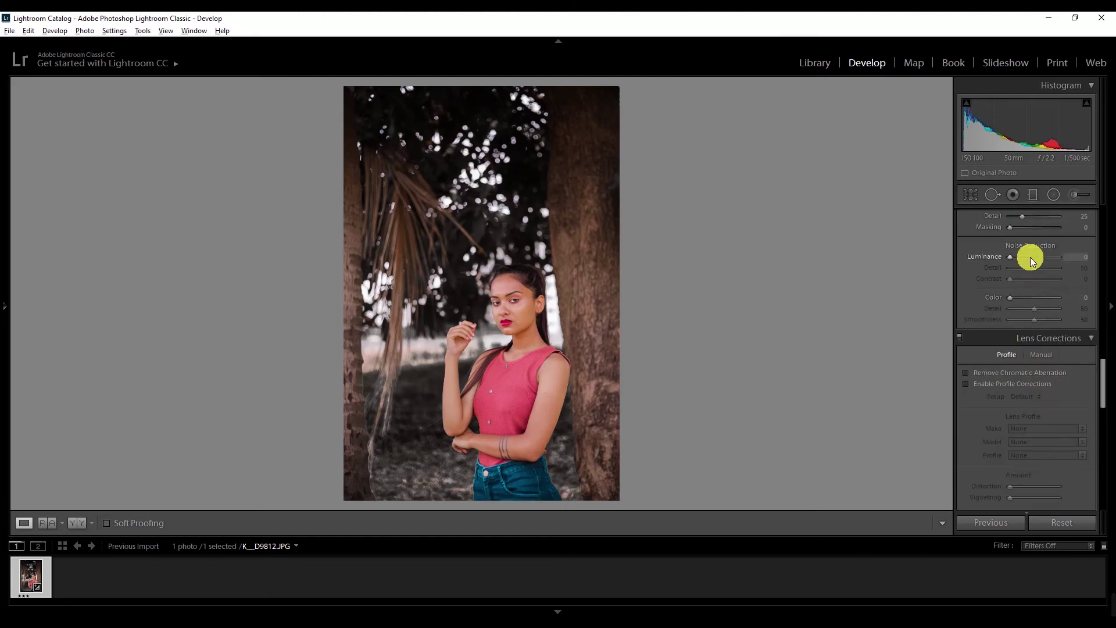
click(1082, 258)
text(1)
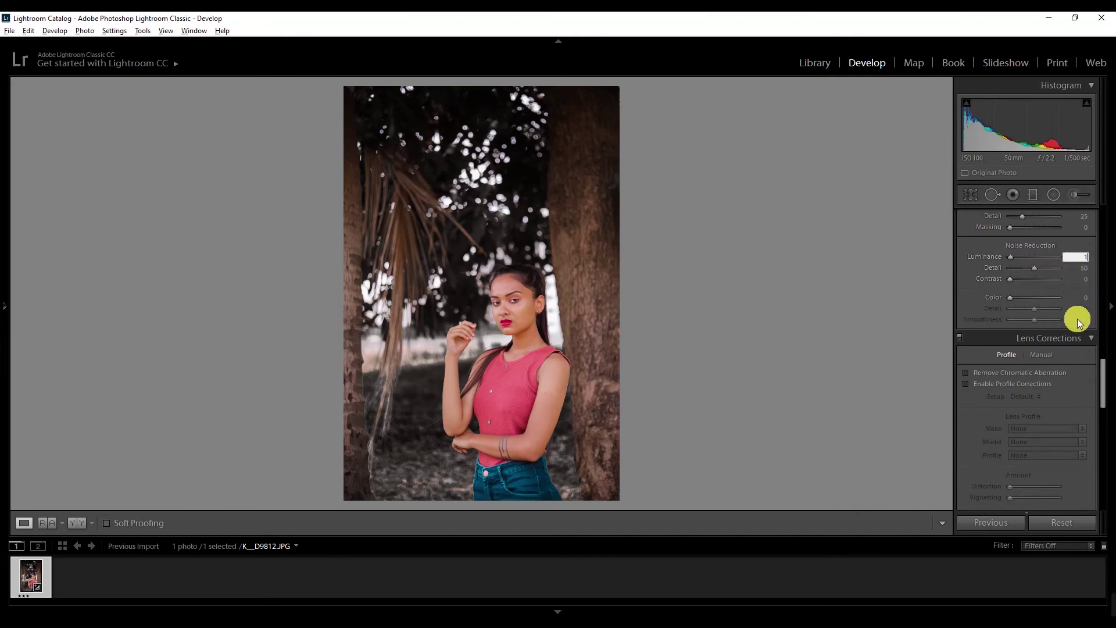
drag(1028, 302, 1036, 297)
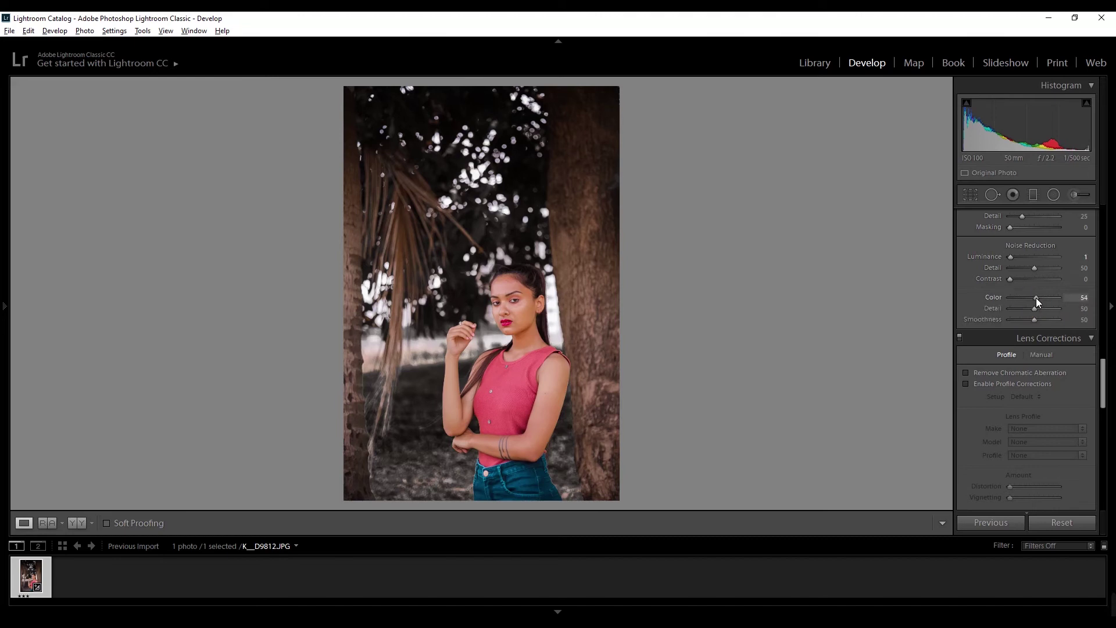
click(1070, 298)
click(1046, 401)
Test noise-reduction Contrast at 100 on the zoomed face, then return it to 0
scroll(1046, 405, down, 3)
scroll(1046, 406, up, 3)
drag(1032, 280, 1006, 281)
click(505, 311)
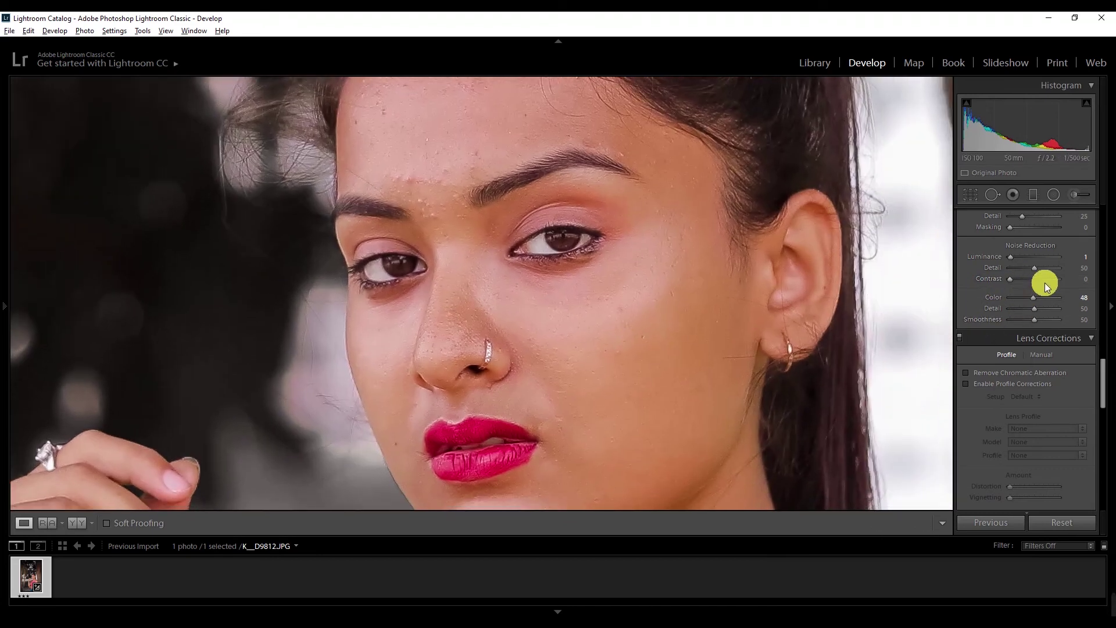
drag(1045, 282, 1075, 279)
drag(1073, 279, 730, 288)
Add a post-crop vignette with Amount -21, Midpoint 19 and Roundness +100
scroll(1038, 350, down, 5)
click(831, 344)
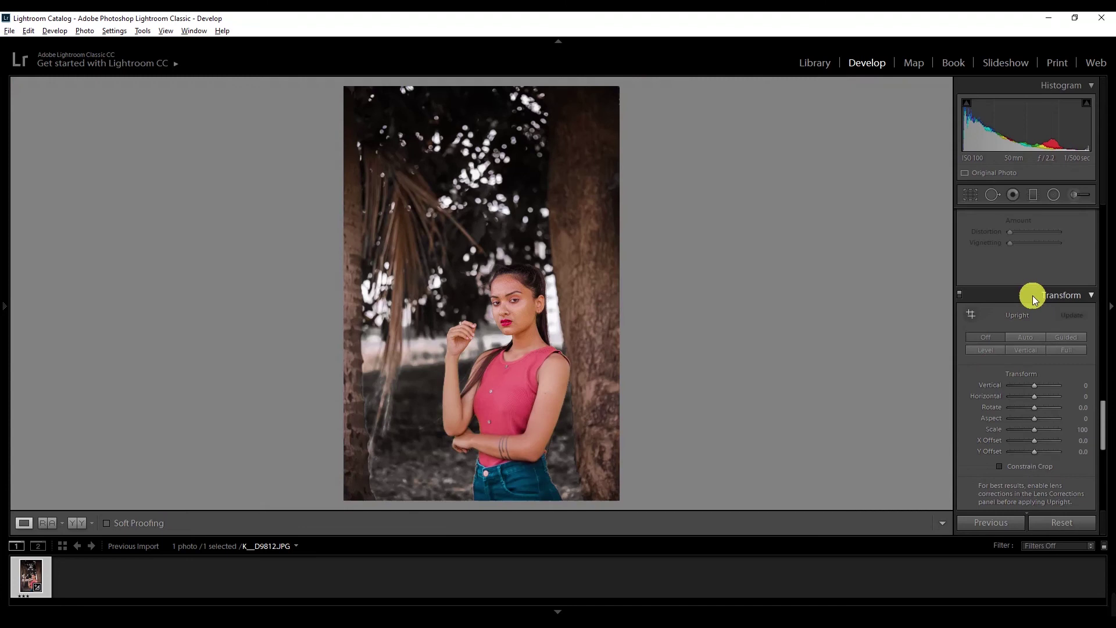
scroll(1028, 305, down, 2)
scroll(1027, 304, down, 2)
scroll(1028, 301, down, 1)
click(1079, 297)
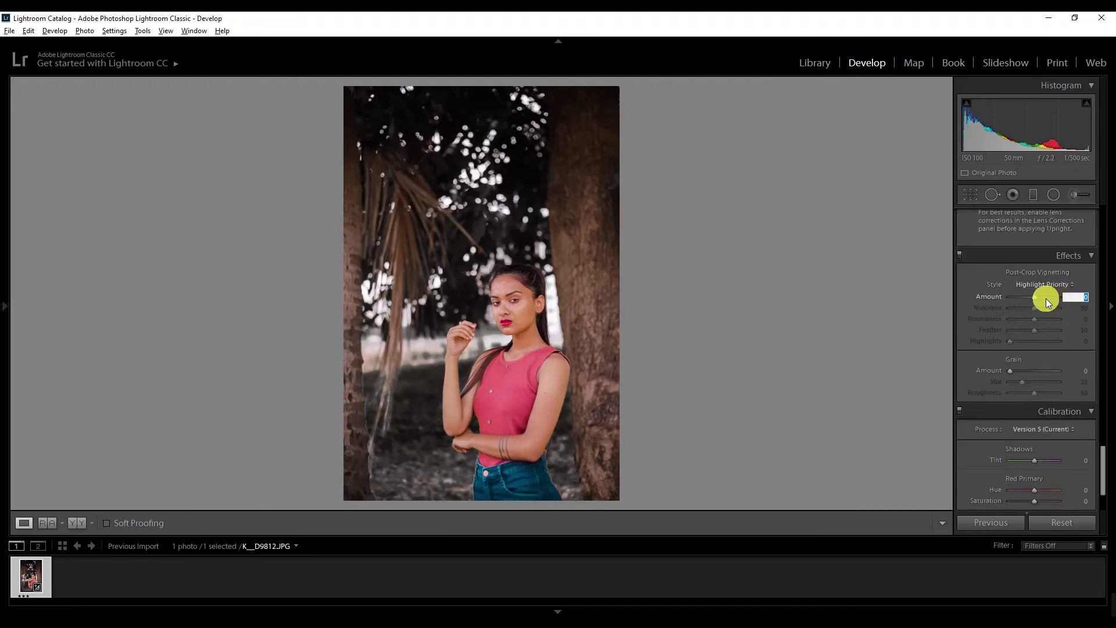
mouse_move(1047, 300)
mouse_down()
mouse_move(1027, 297)
mouse_move(1034, 309)
mouse_up()
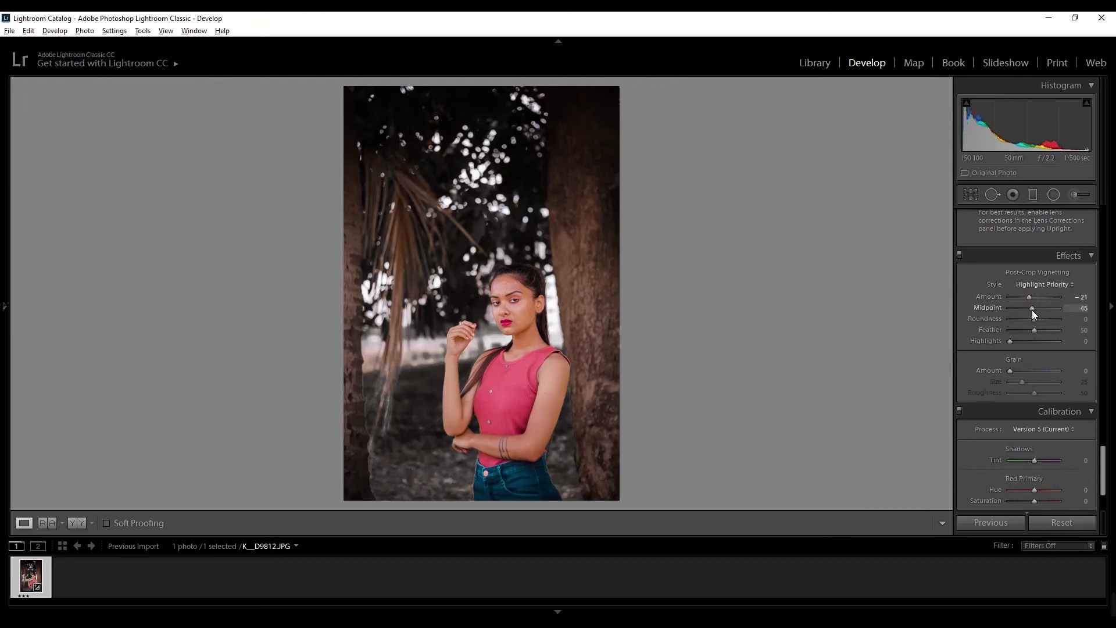
drag(1037, 309, 1010, 311)
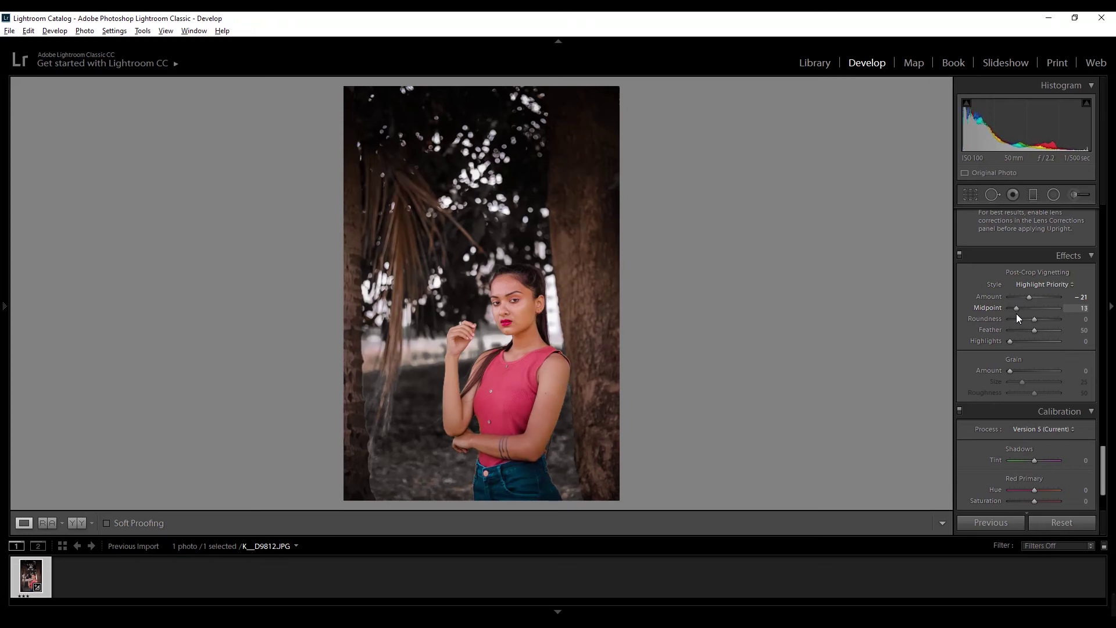
click(1031, 321)
mouse_move(1032, 322)
mouse_down()
mouse_move(1075, 322)
mouse_move(1087, 342)
mouse_up()
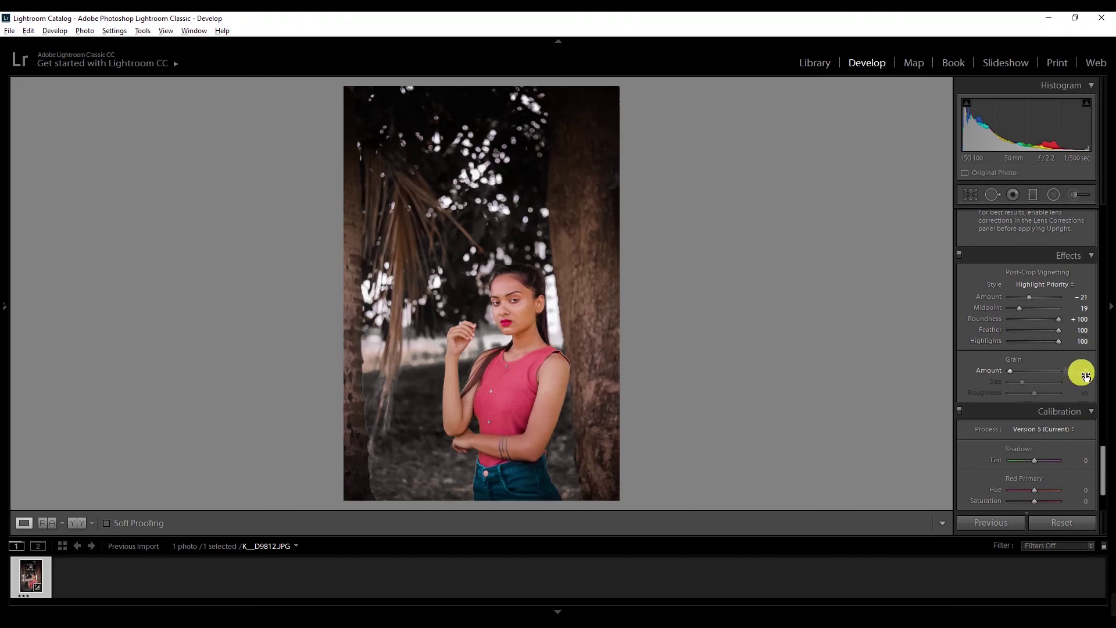
Add grain Amount 15, Size 37, Roughness 4, and preview Red Primary Hue at +90
drag(1086, 376, 1094, 376)
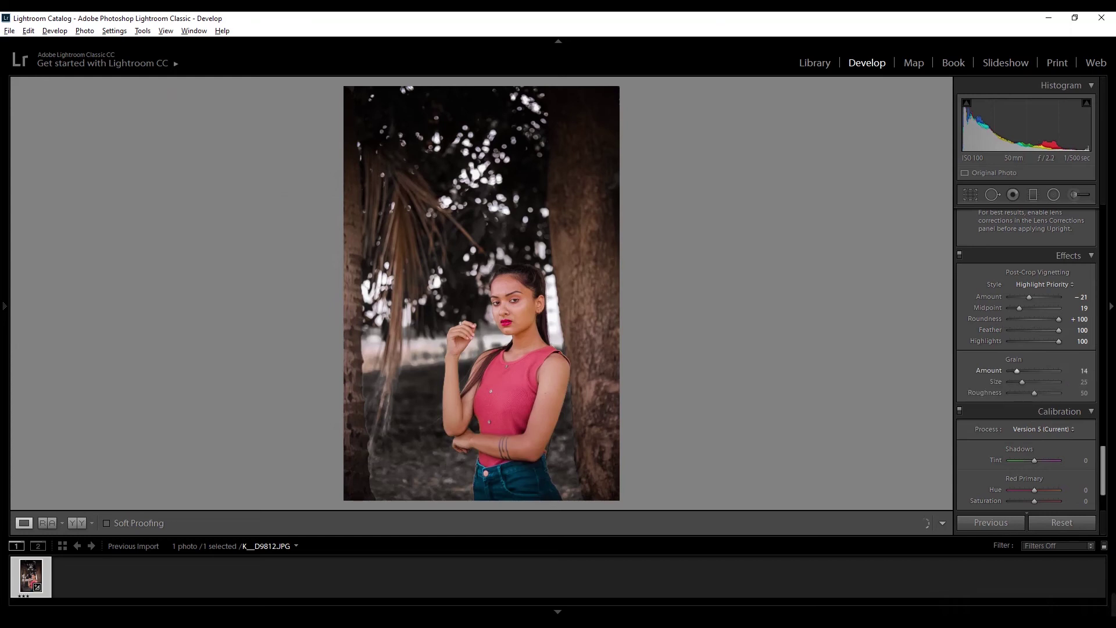
click(1075, 383)
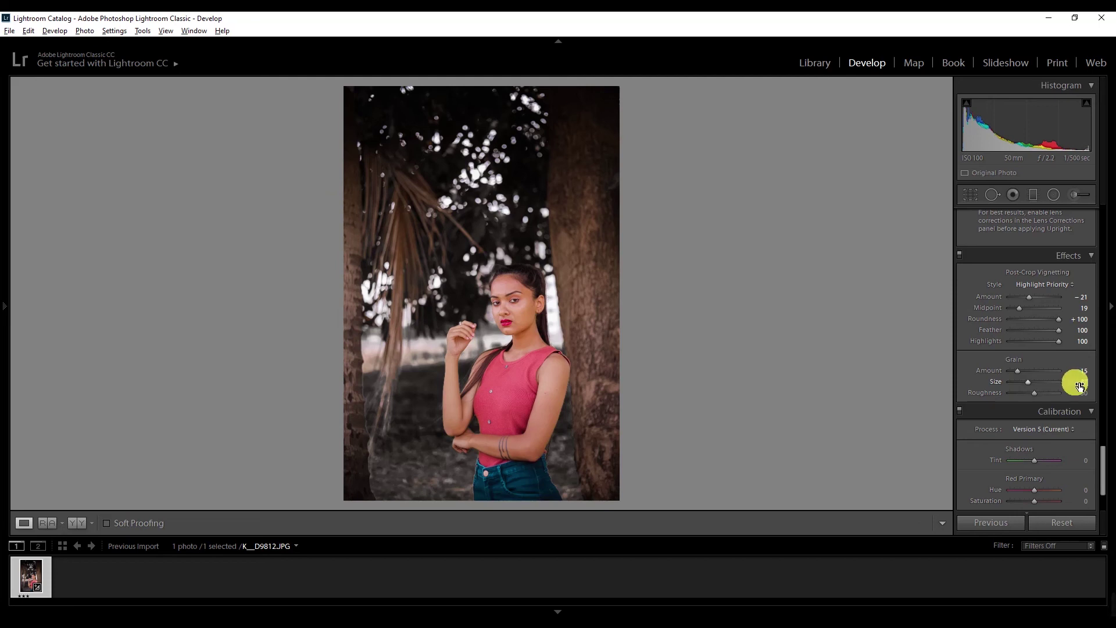
drag(1039, 405, 1015, 396)
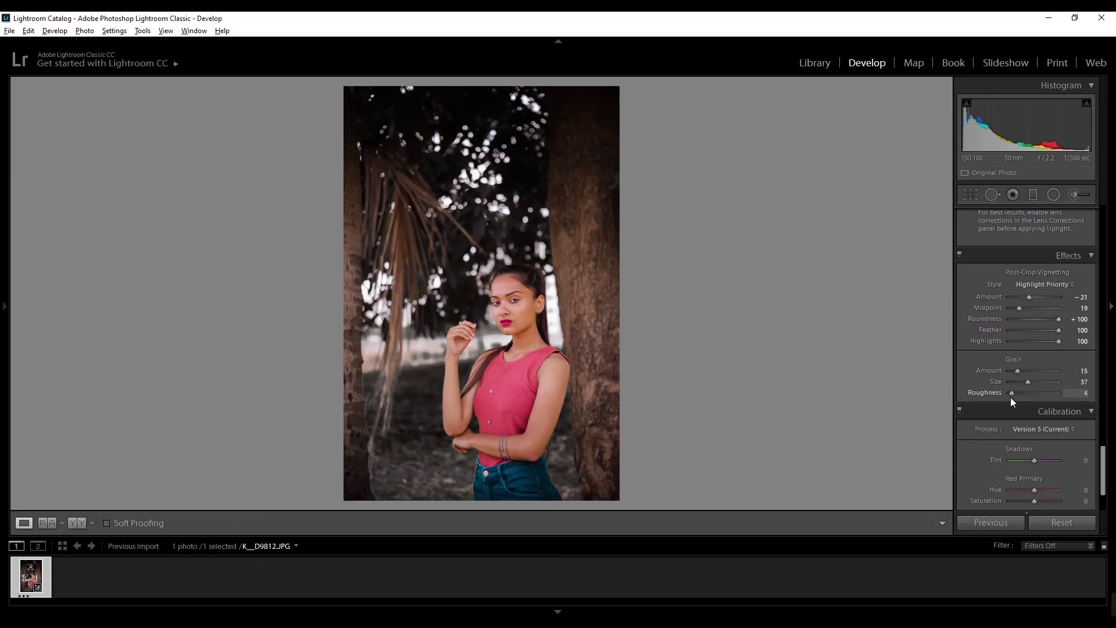
scroll(1043, 442, down, 3)
drag(1085, 413, 1055, 408)
Set Calibration to Red Primary Hue −5, Saturation −14; Green Hue +10, Saturation −100; Blue Saturation +79
click(1082, 406)
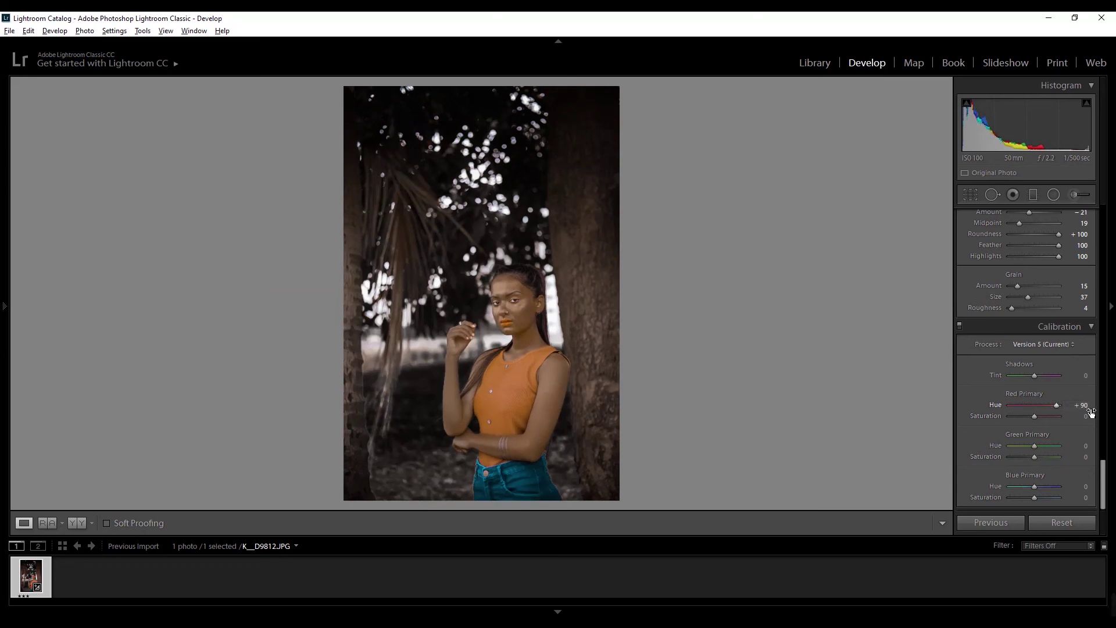
text(0)
key(Return)
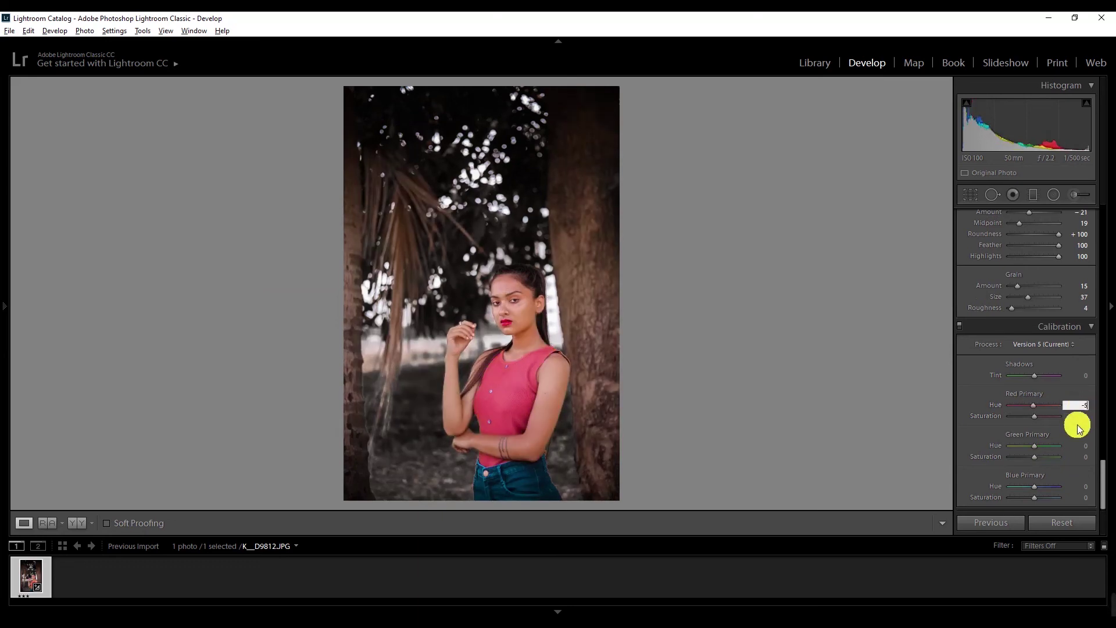
click(1080, 417)
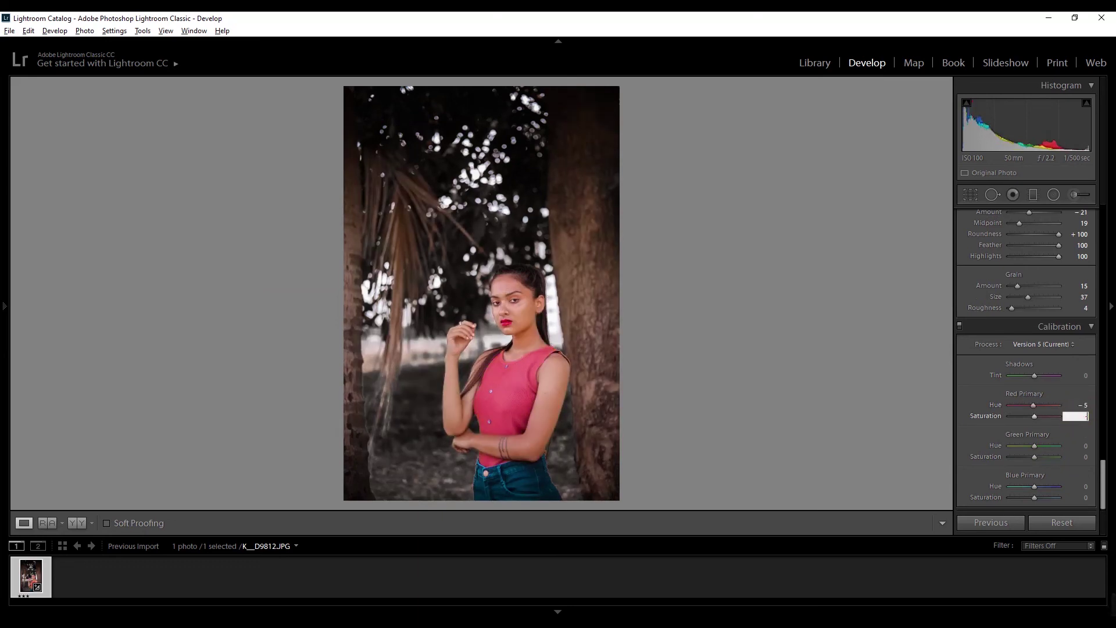
text(-14)
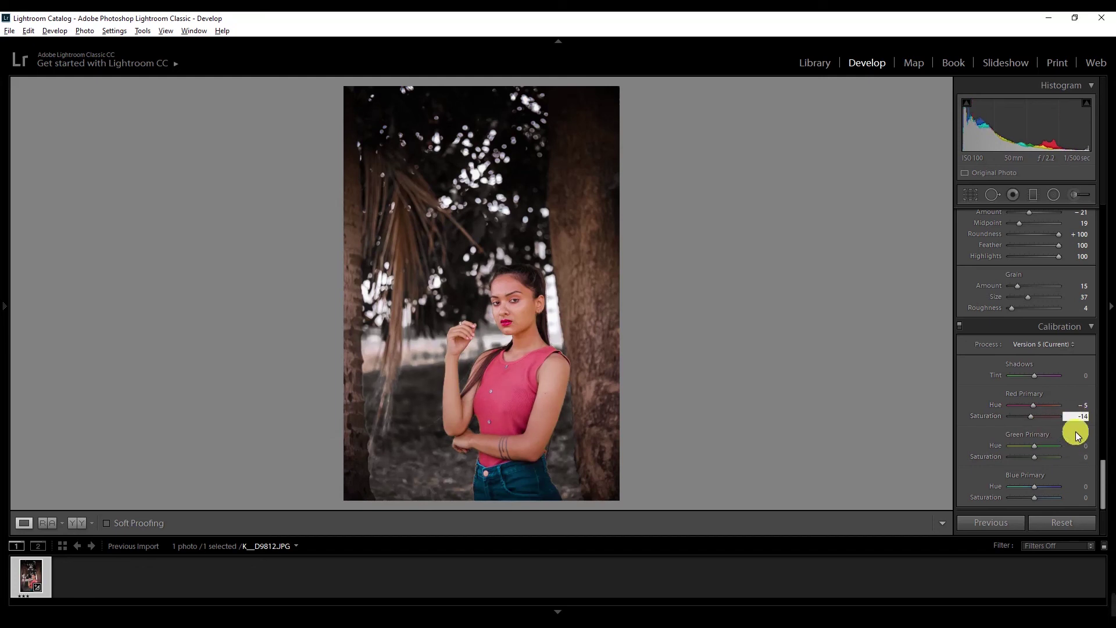
click(1085, 446)
text(+10)
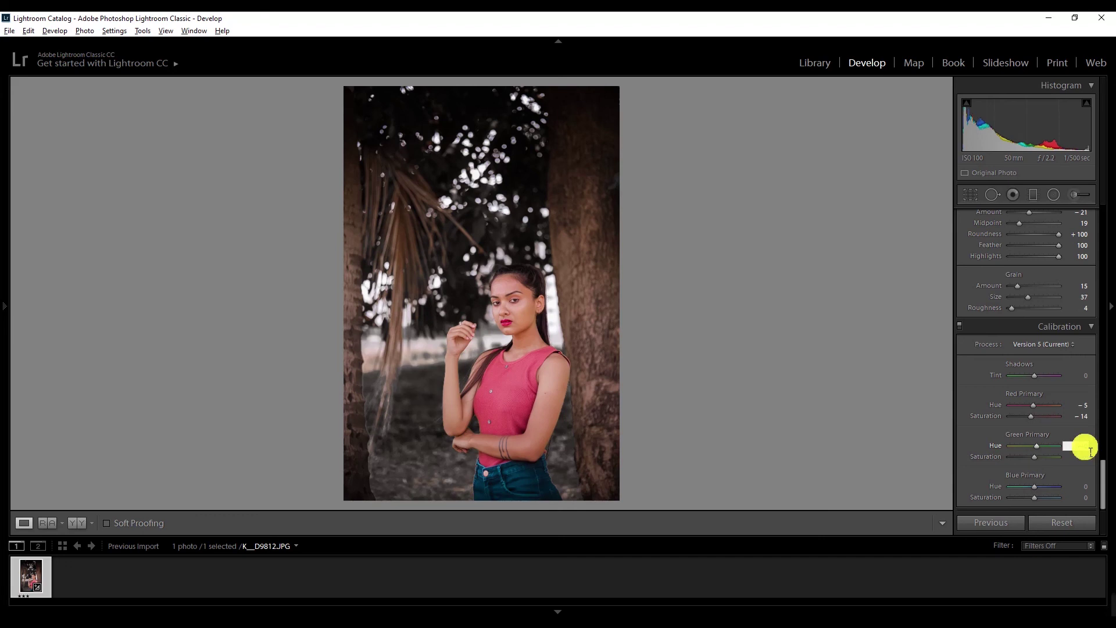
drag(1036, 457, 1017, 455)
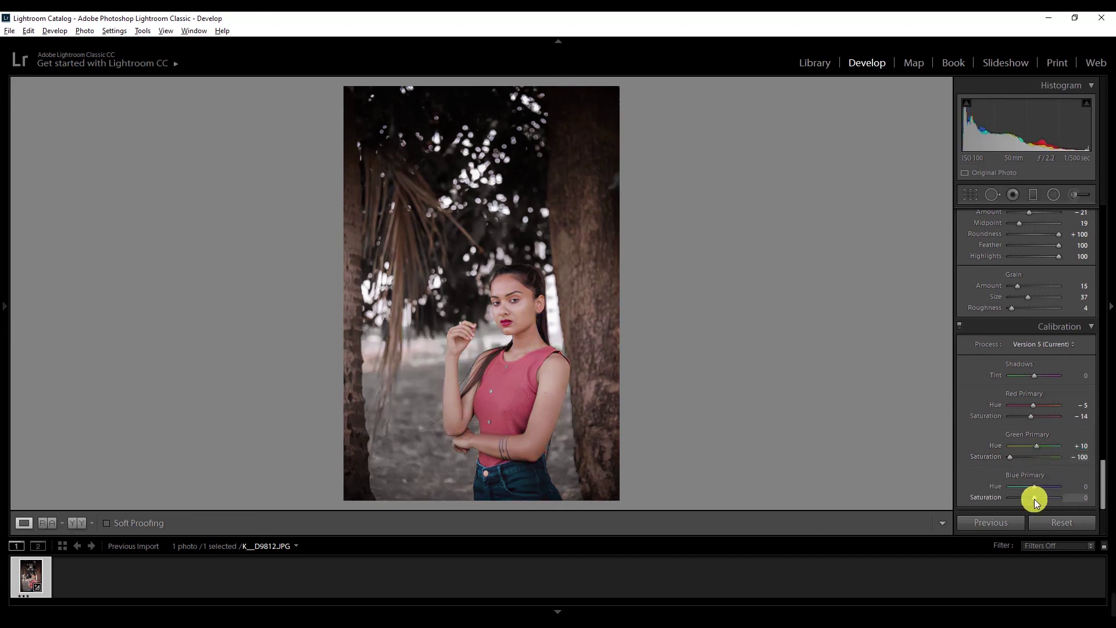
drag(1038, 500, 1052, 500)
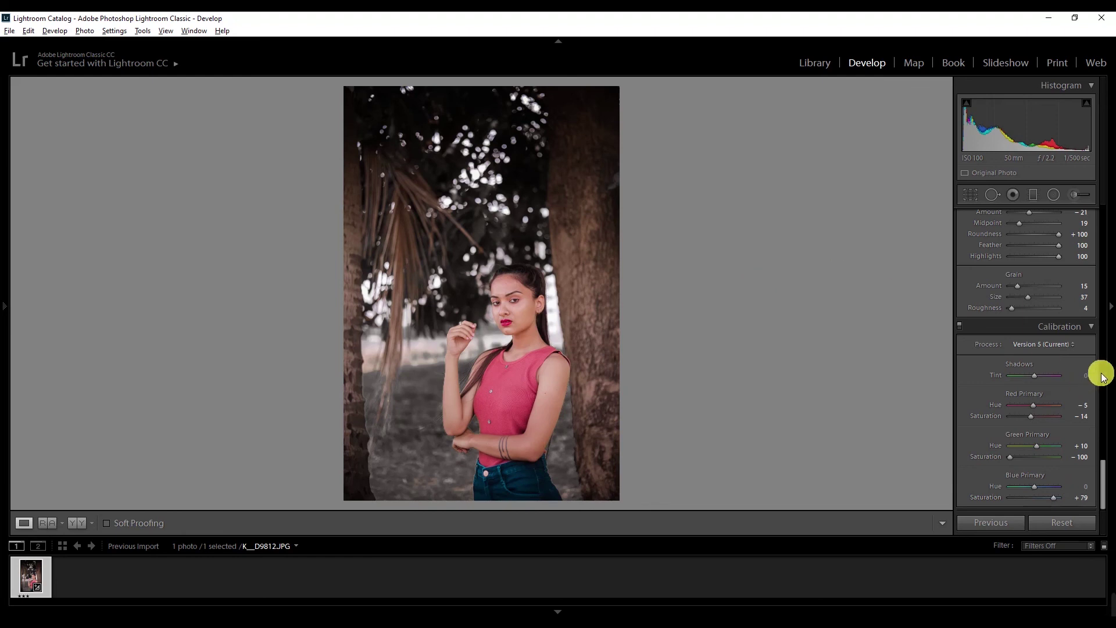
Raise Clarity in the Basic panel to +19
scroll(1071, 405, up, 2)
scroll(1070, 405, up, 2)
scroll(1068, 405, up, 2)
scroll(1068, 406, up, 3)
scroll(1067, 405, up, 3)
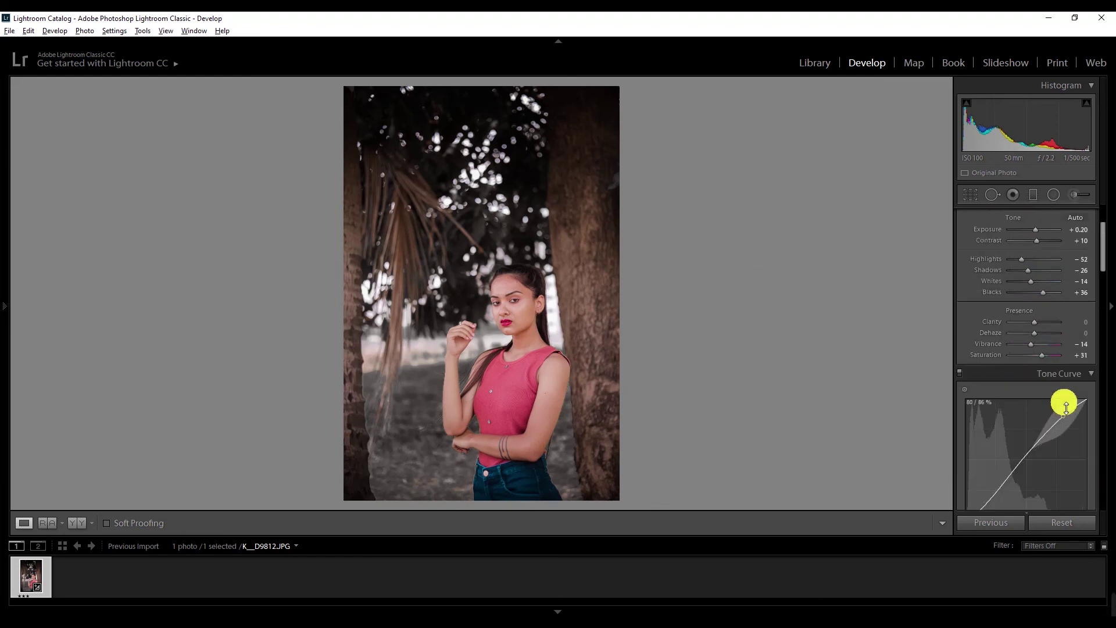
scroll(1066, 405, up, 2)
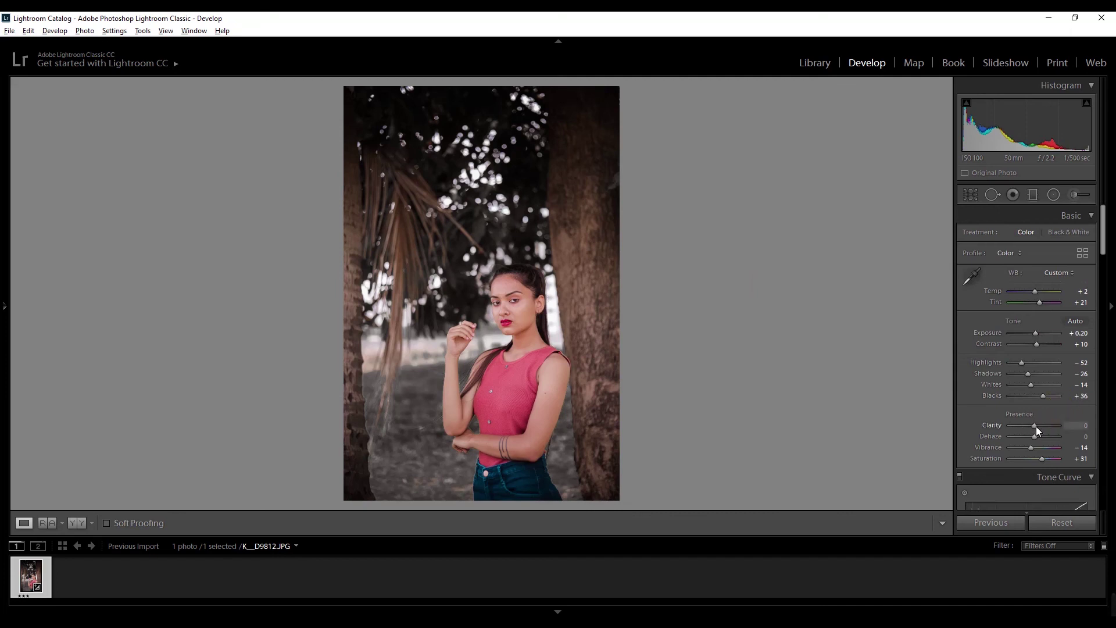
drag(1036, 426, 1040, 428)
key(backslash)
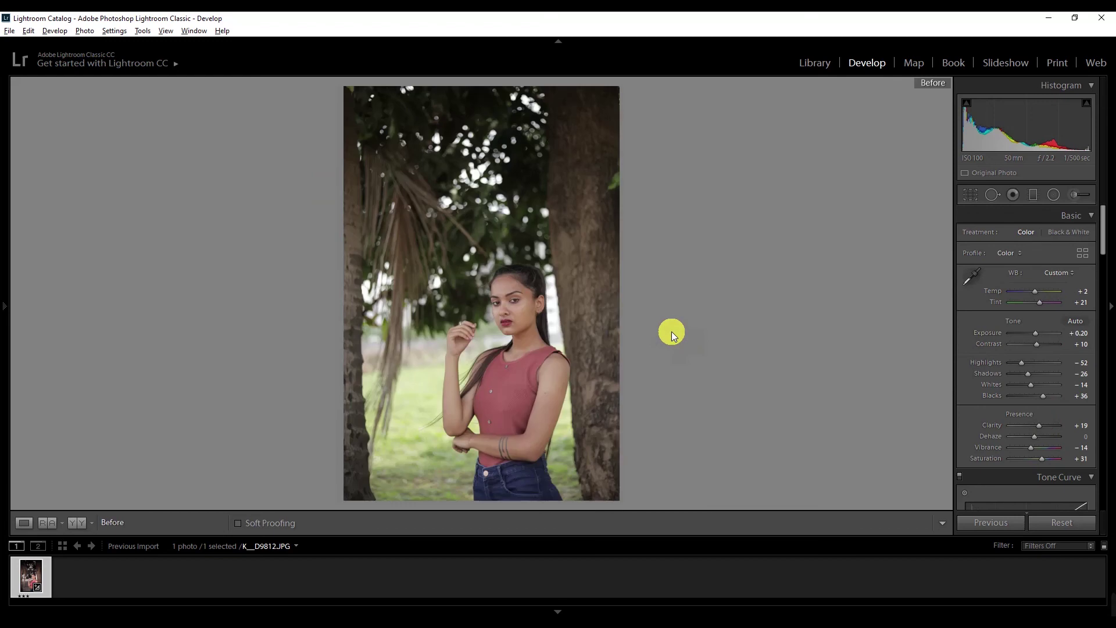
key(backslash)
key(backslash)
key(backslash)
key(backslash)
key(backslash)
click(523, 313)
drag(523, 313, 685, 344)
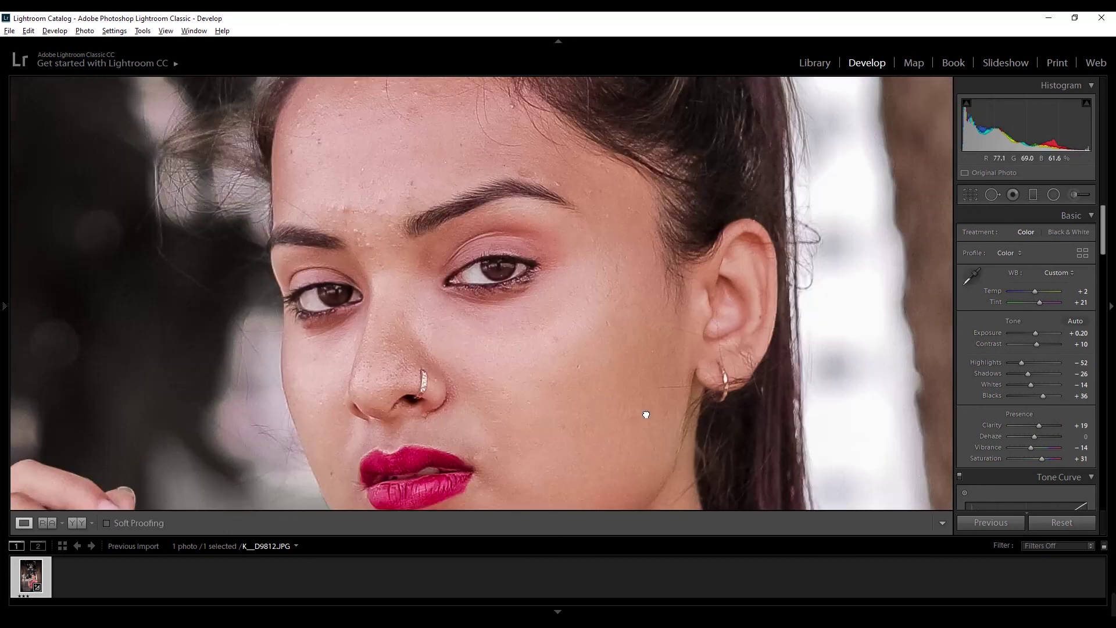
key(backslash)
key(backslash)
key(backslash)
key(backslash)
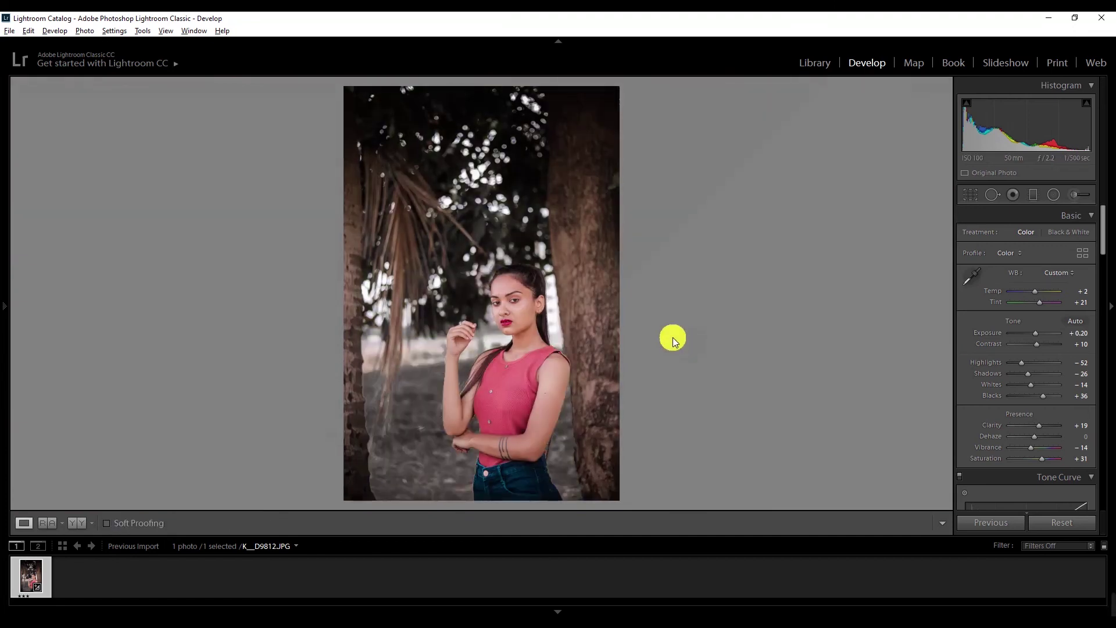